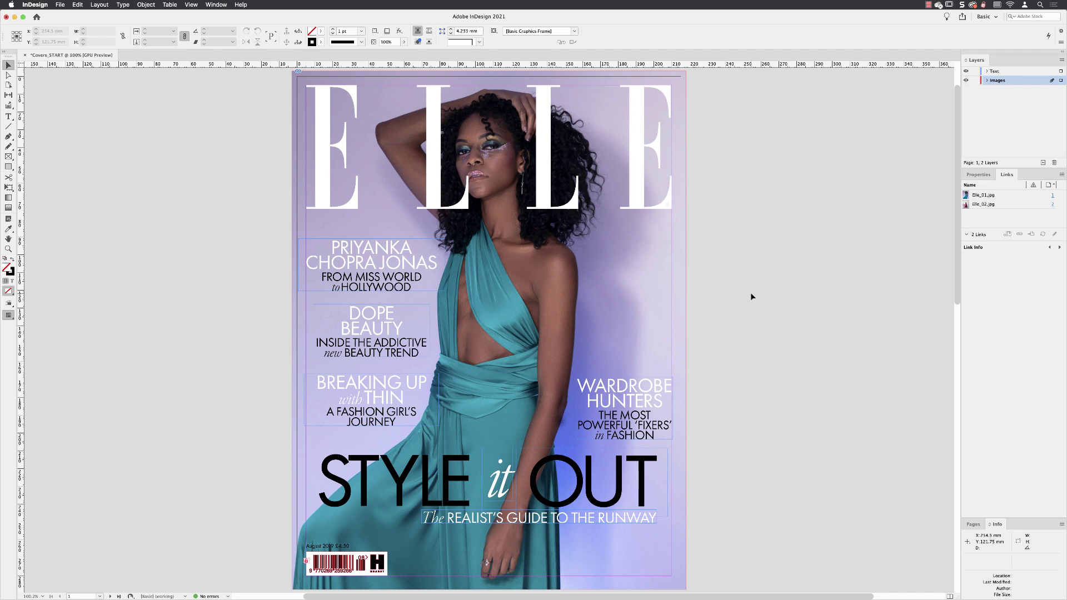
# Open the linked cover photo Elle_01.jpg for editing in Photoshop from the InDesign cover layout
pyautogui.click(554, 271)
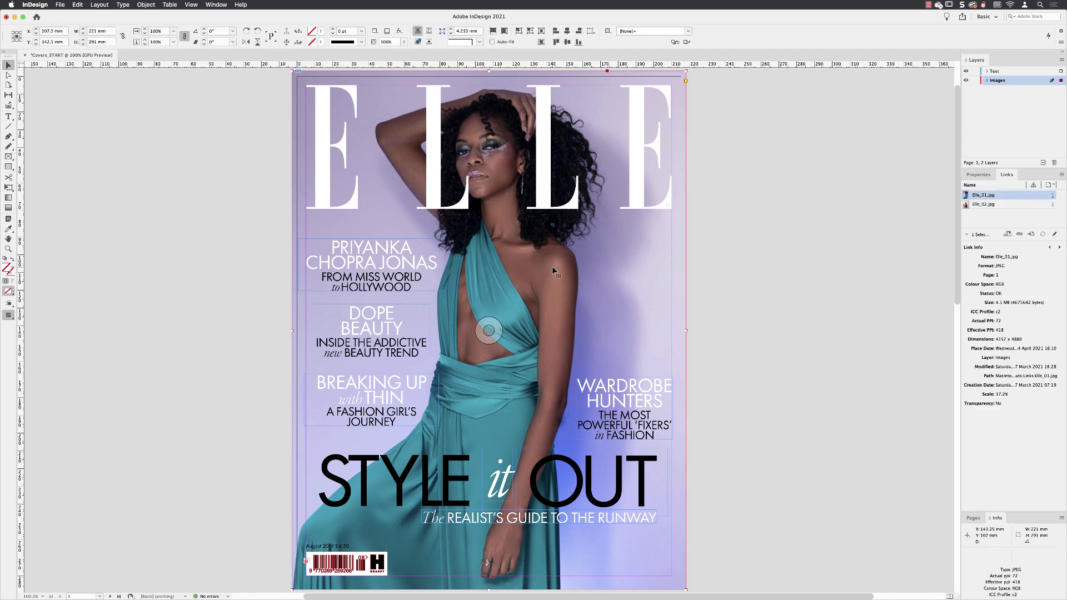
pyautogui.rightClick(553, 271)
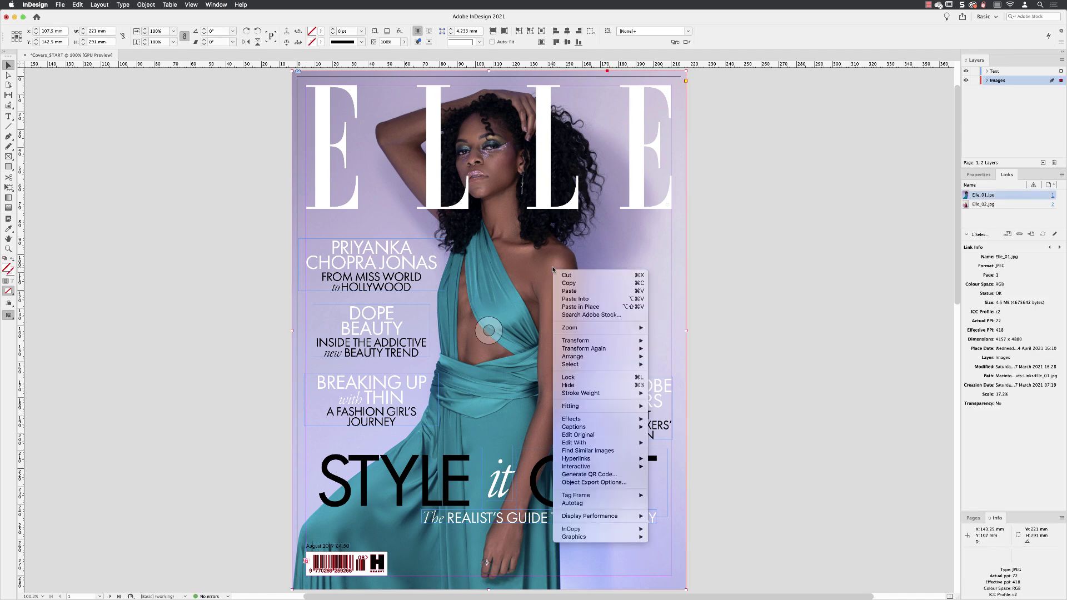
pyautogui.click(613, 435)
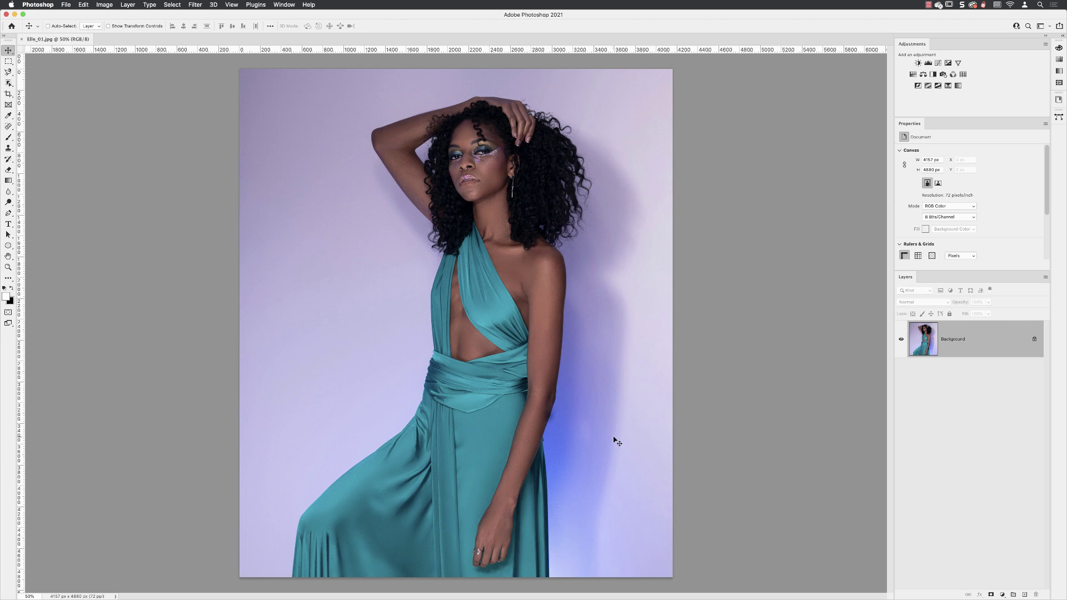
# Place vertical guides at about 1190 px and 2560 px and a horizontal guide at about 1700 px around the model's head and raised arm
pyautogui.click(231, 5)
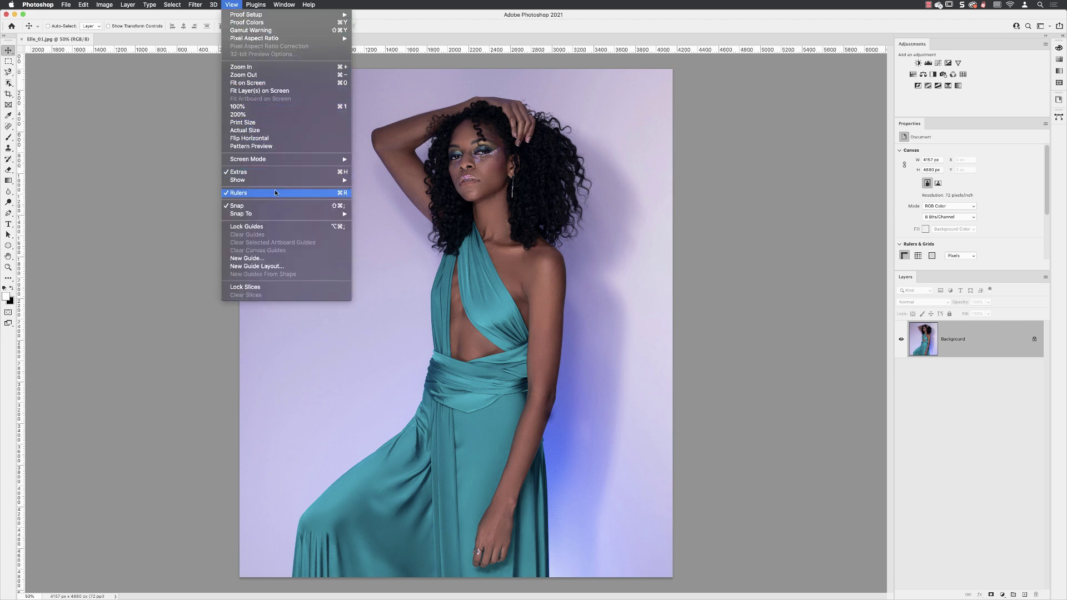
pyautogui.click(237, 3)
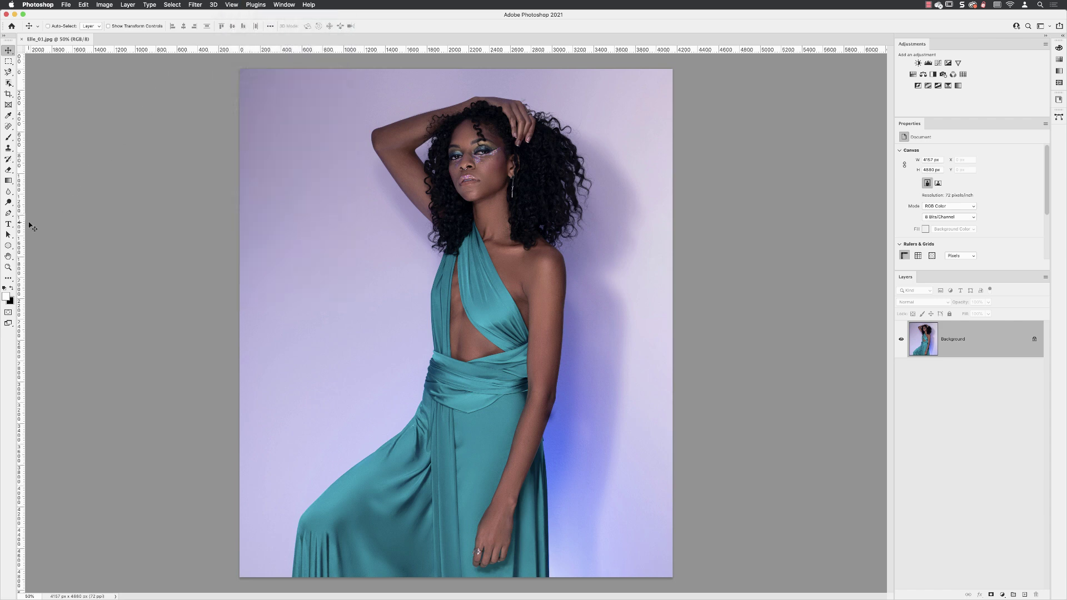
pyautogui.moveTo(21, 223); pyautogui.dragTo(362, 225)
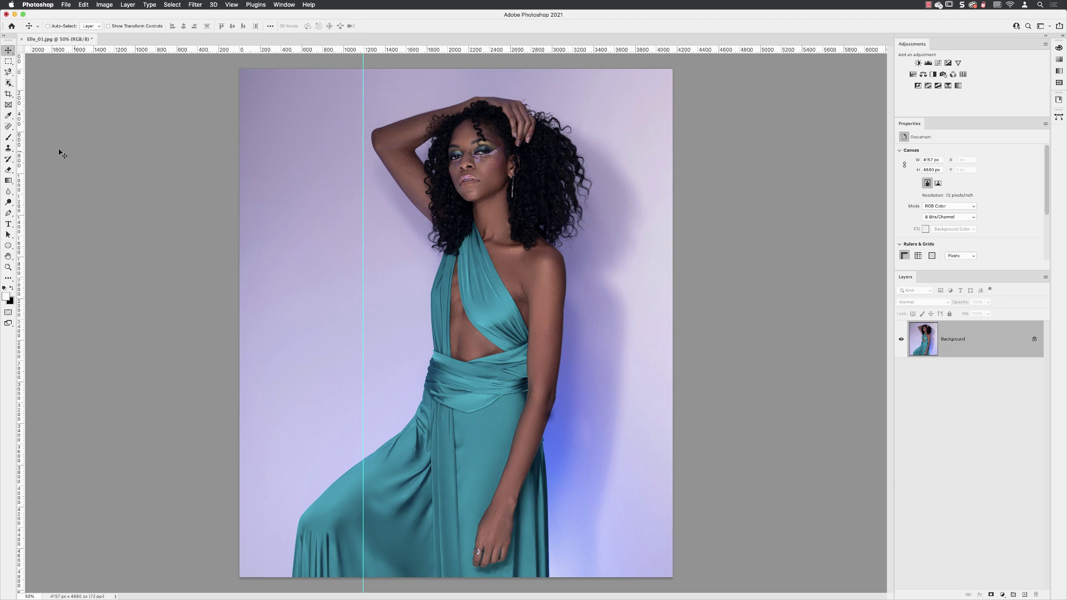
pyautogui.moveTo(21, 143); pyautogui.dragTo(506, 213)
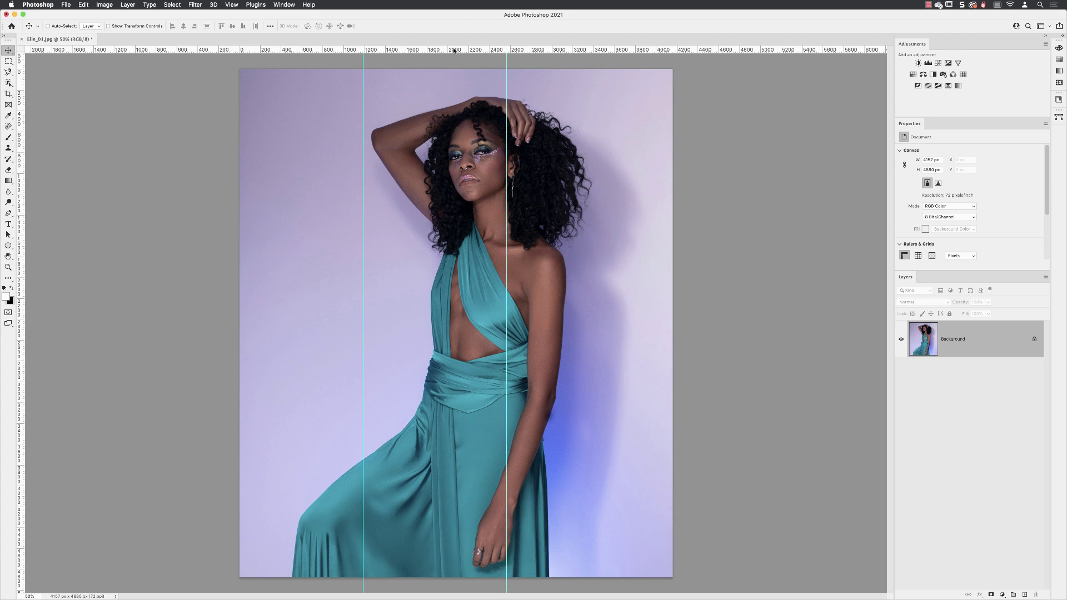
pyautogui.moveTo(454, 51); pyautogui.dragTo(464, 245)
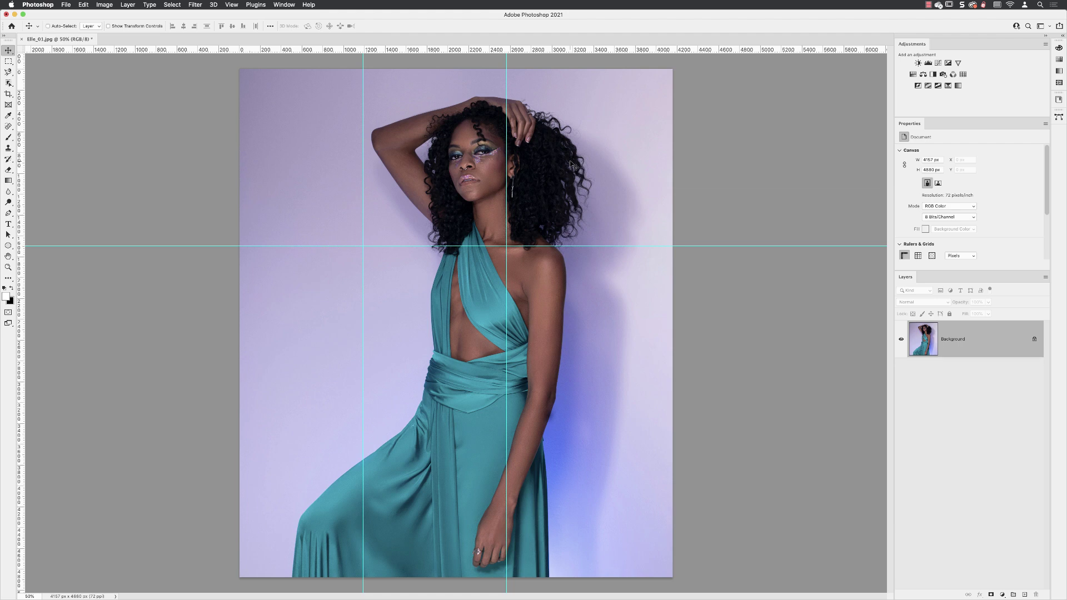
# Make a rectangular marquee selection between the two vertical guides, from the image's top edge down to the horizontal guide
pyautogui.click(9, 62)
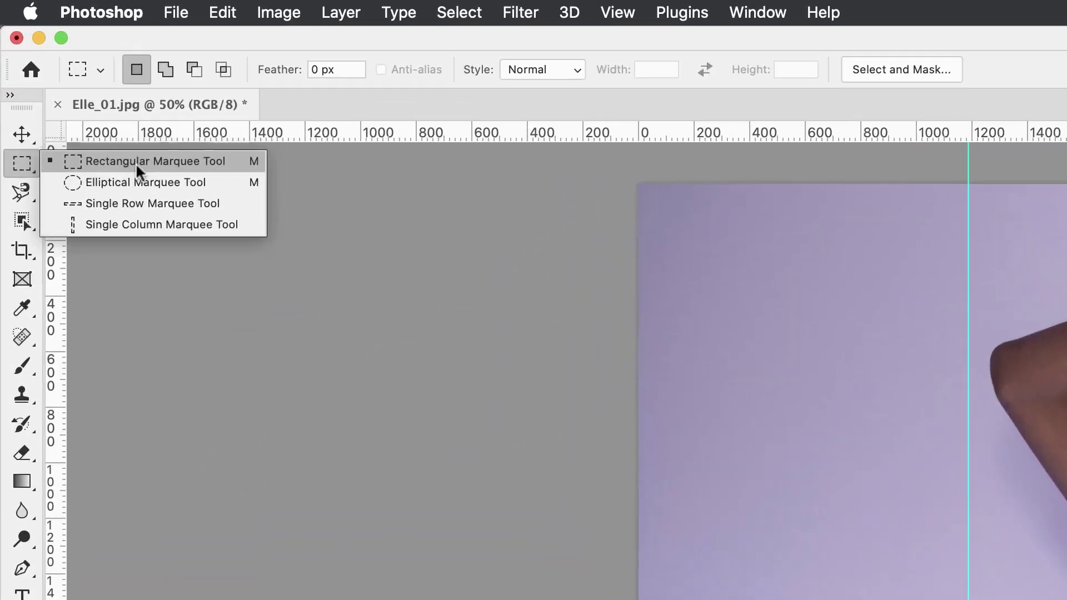
pyautogui.click(135, 162)
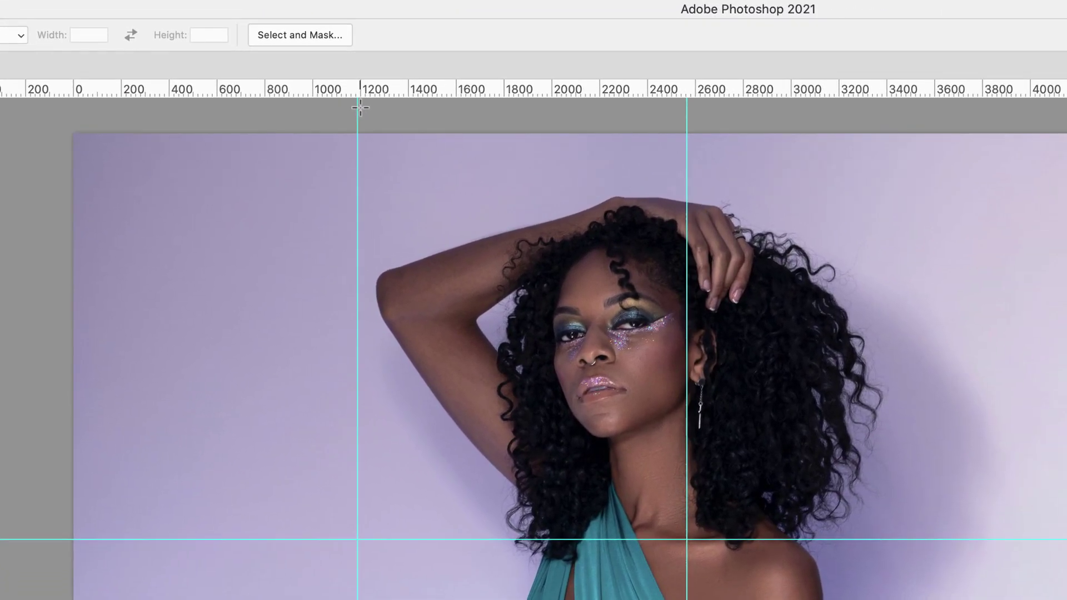
pyautogui.moveTo(357, 133); pyautogui.dragTo(687, 539)
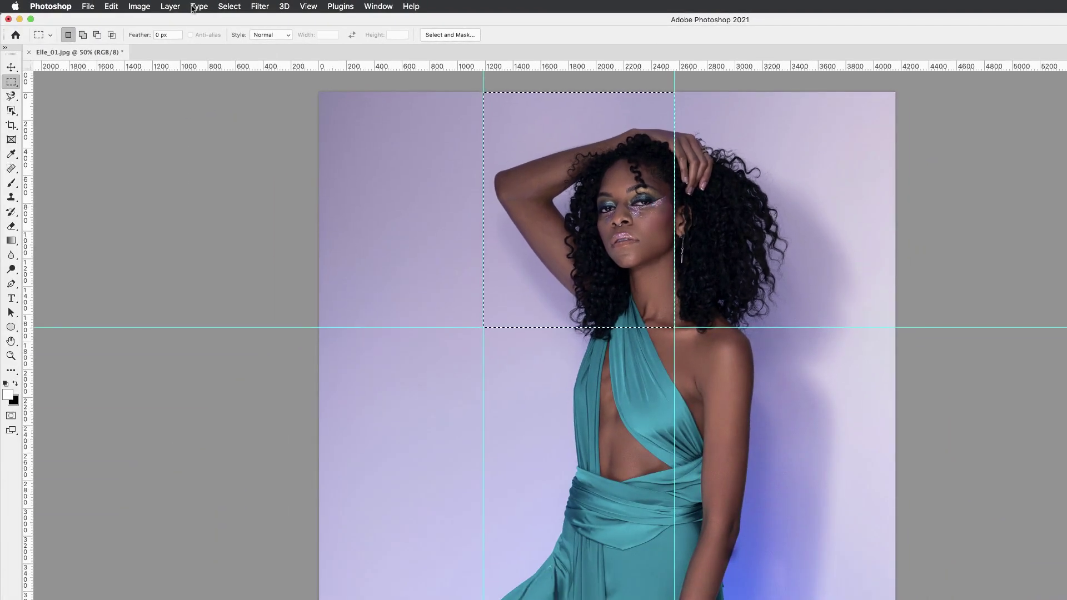
# Copy the selected area to a new layer and name that layer "masked"
pyautogui.click(72, 1)
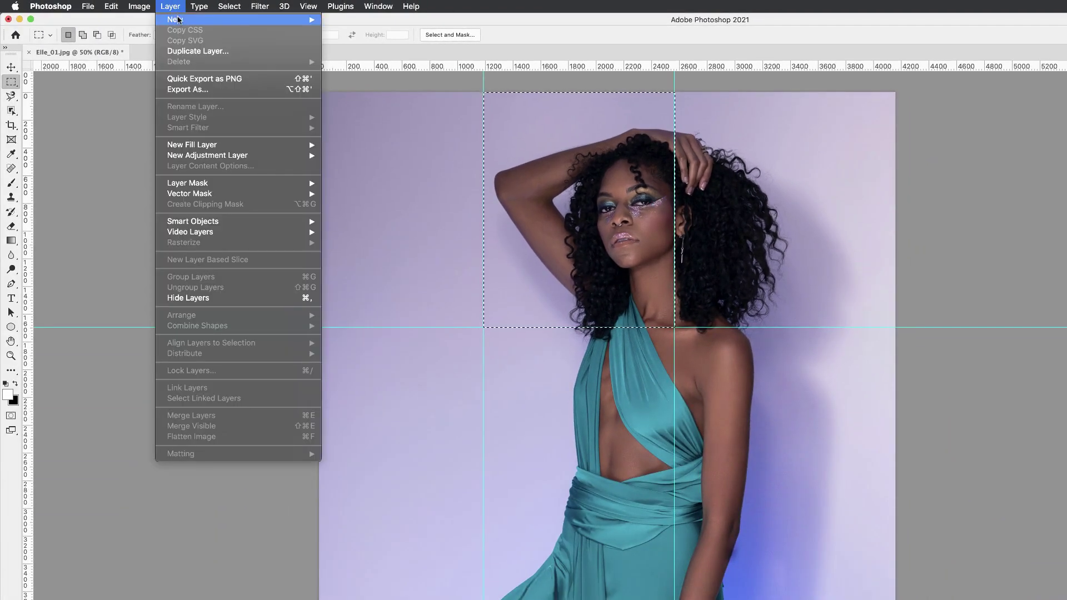
pyautogui.moveTo(178, 19)
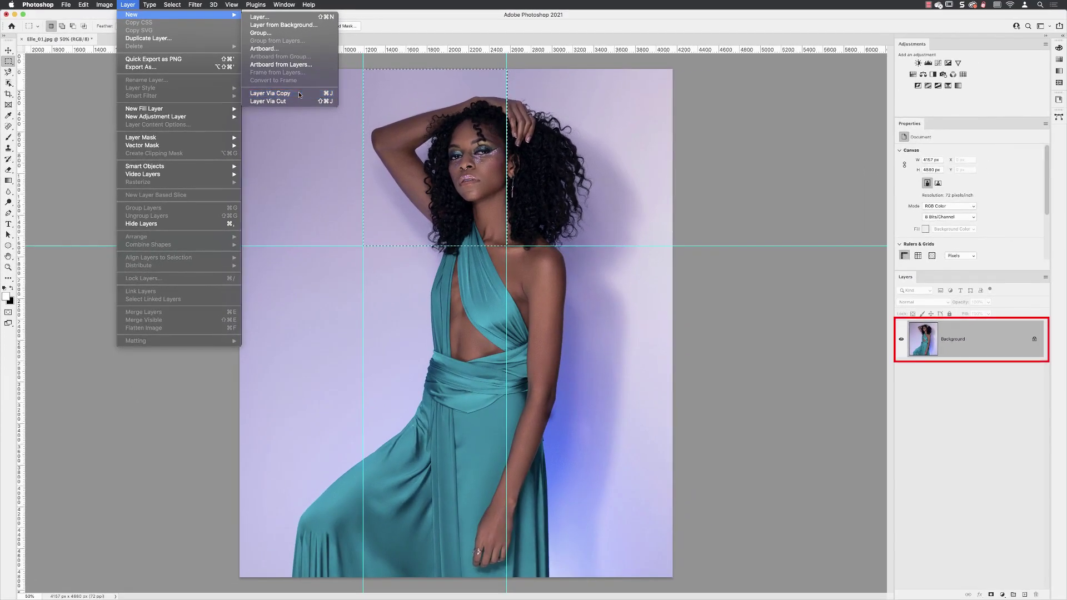
pyautogui.click(299, 95)
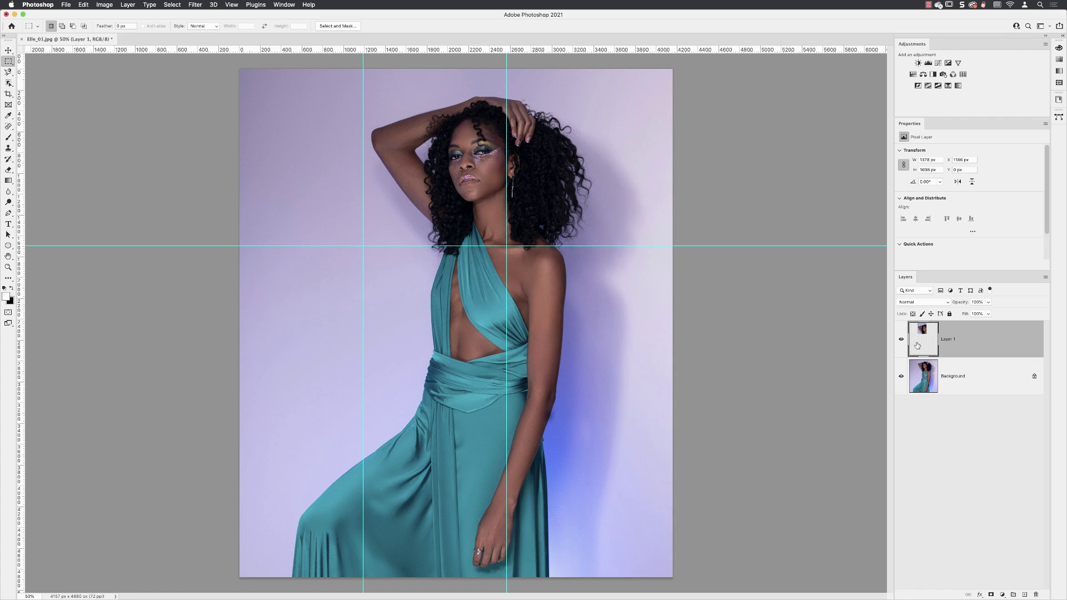
pyautogui.doubleClick(947, 339)
pyautogui.write('masked')
pyautogui.press('Return')
# Hide the Background layer and the guides so only the copied area shows
pyautogui.click(901, 379)
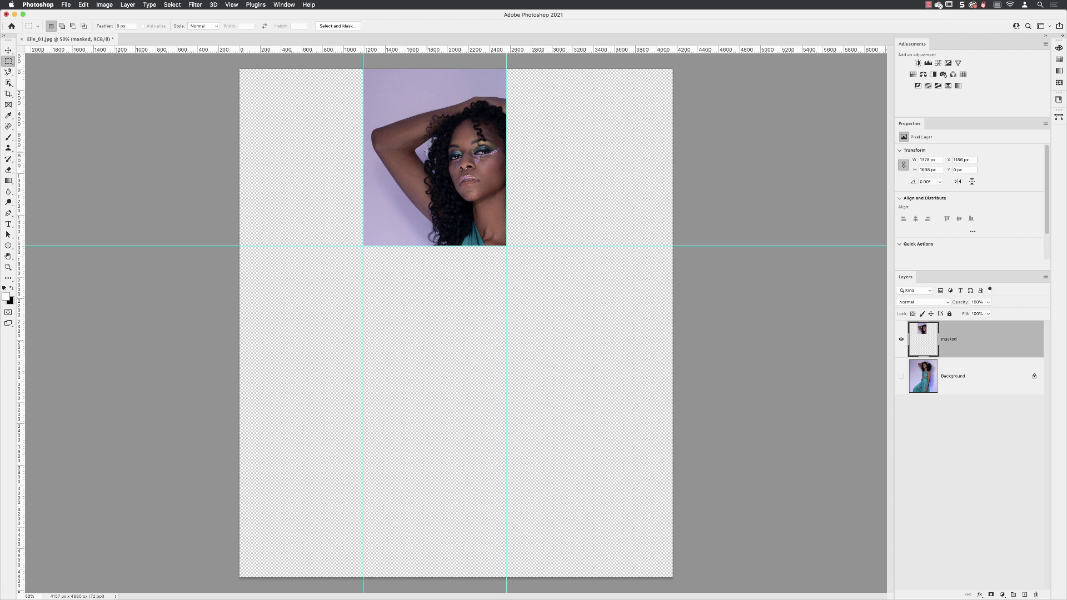
pyautogui.click(232, 5)
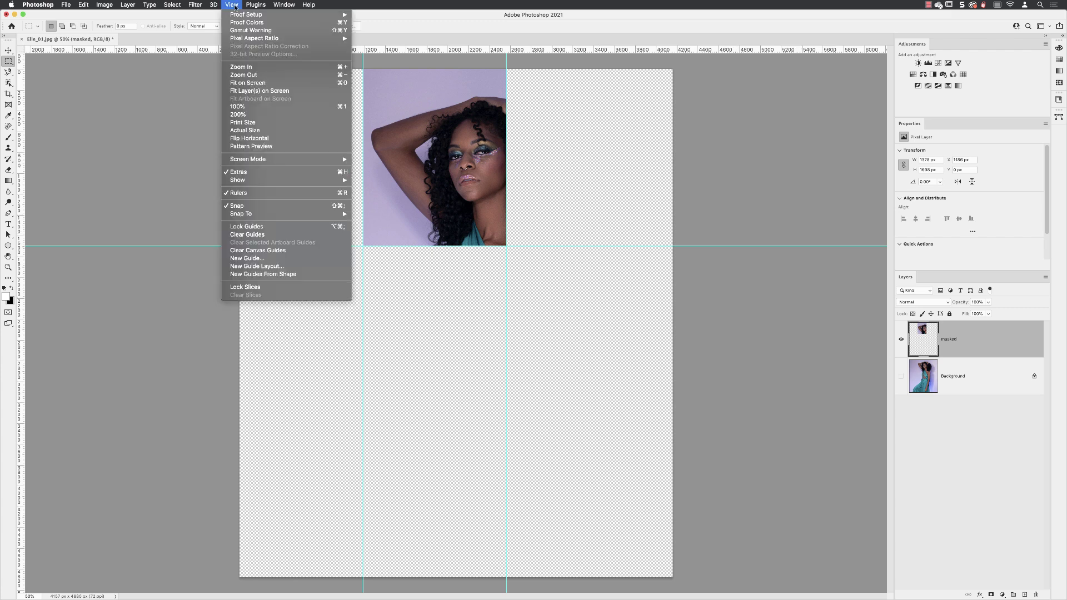
pyautogui.moveTo(280, 182)
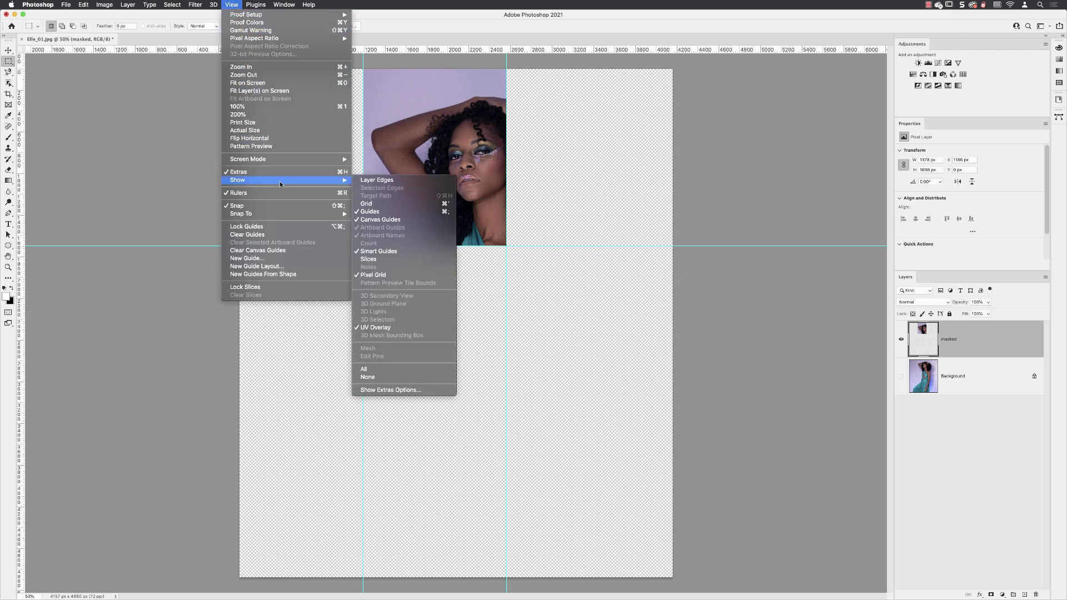
pyautogui.click(402, 211)
# Switch to the Magic Wand tool and run Select Subject on the masked layer
pyautogui.scroll(10, 403, 210)
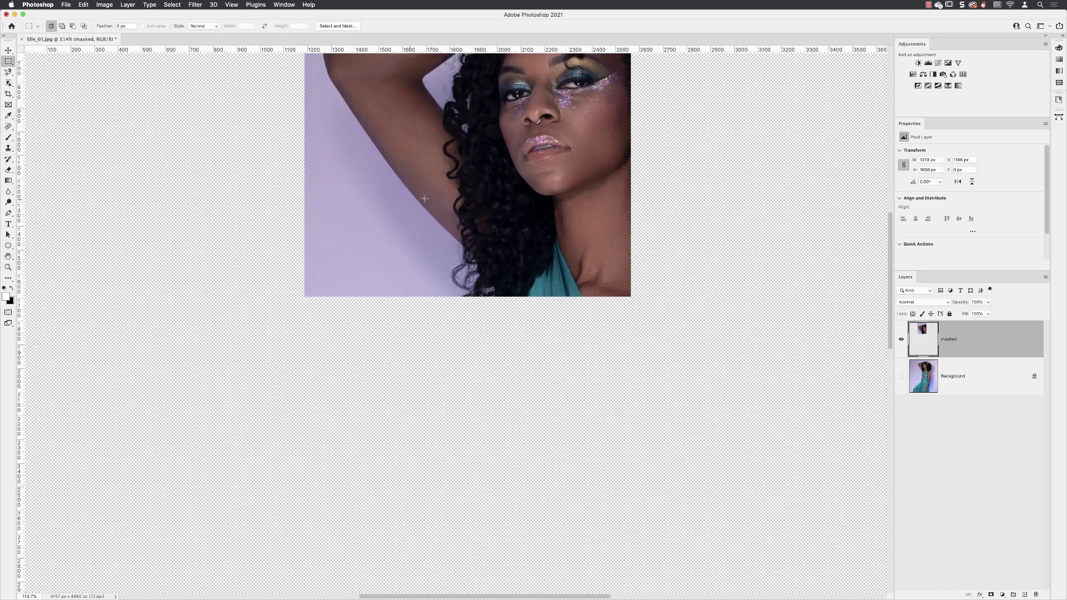
pyautogui.scroll(3, 423, 199)
pyautogui.moveTo(455, 129); pyautogui.dragTo(445, 381)
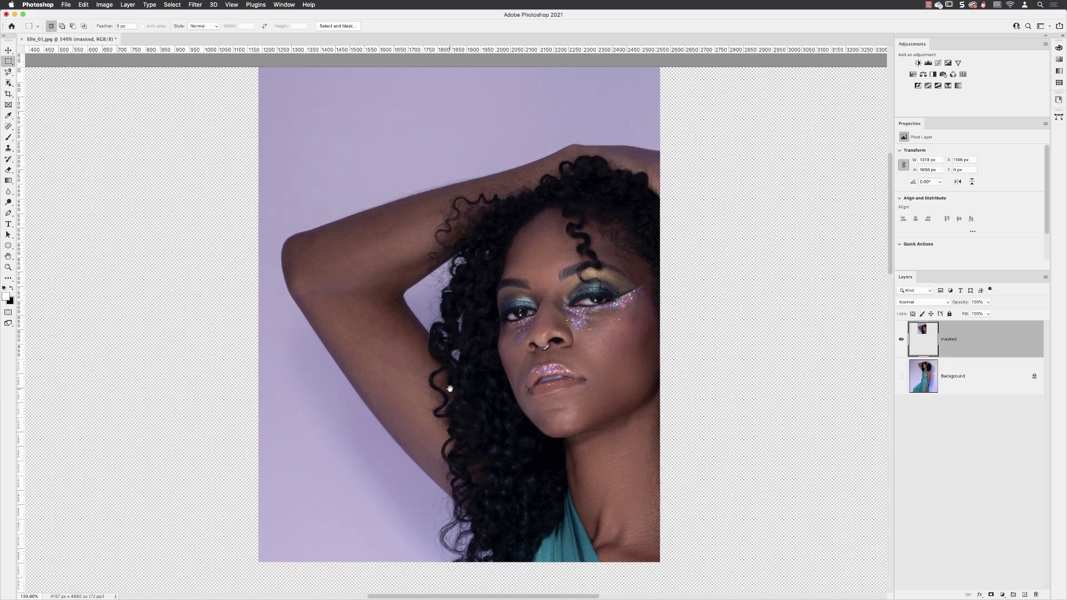
pyautogui.click(9, 83)
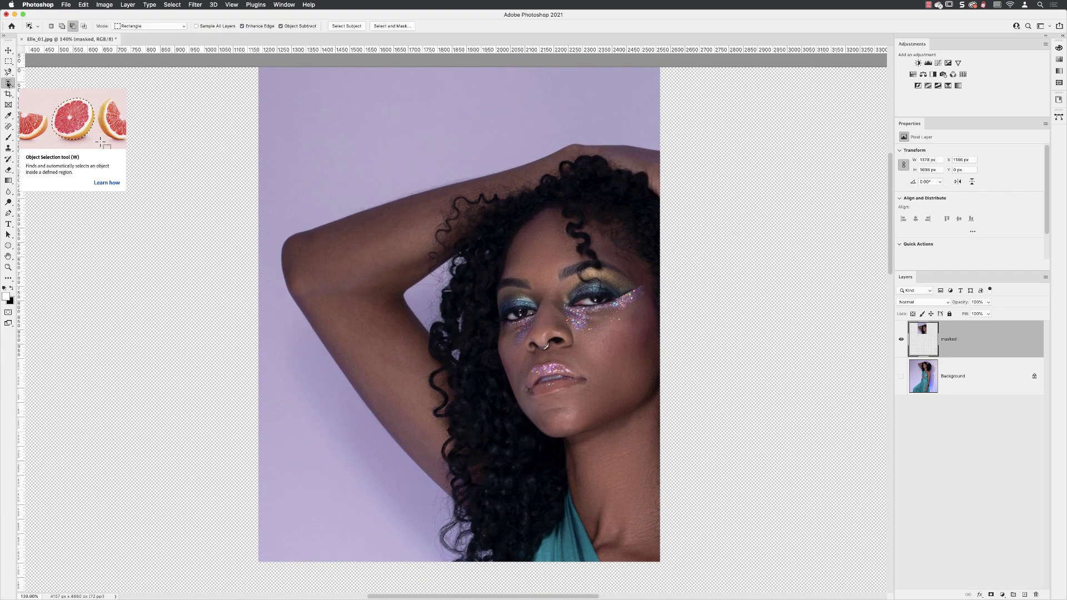
pyautogui.rightClick(9, 83)
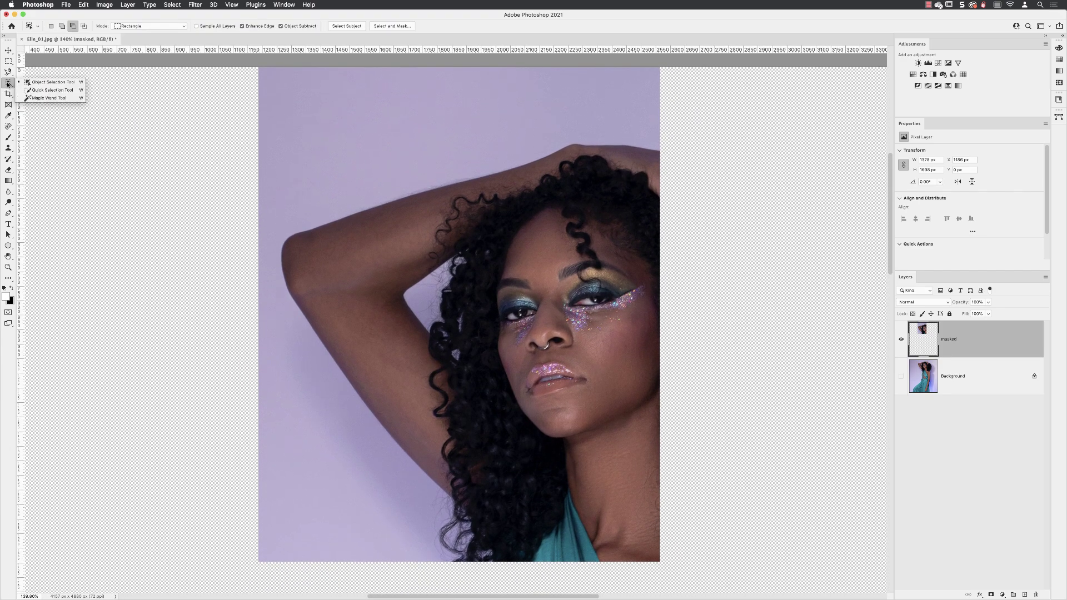
pyautogui.click(44, 98)
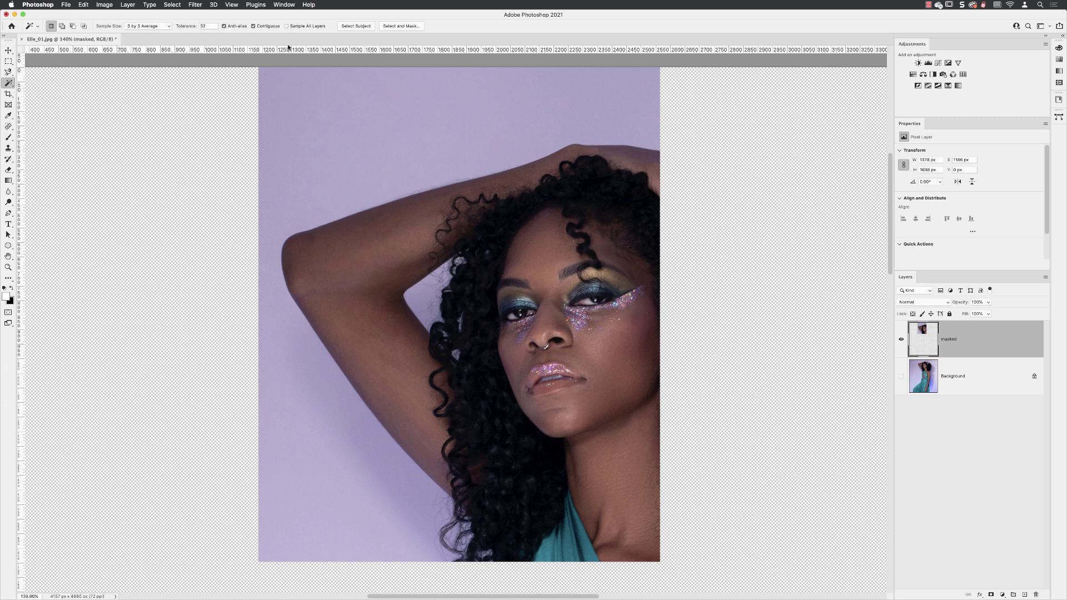
pyautogui.click(356, 26)
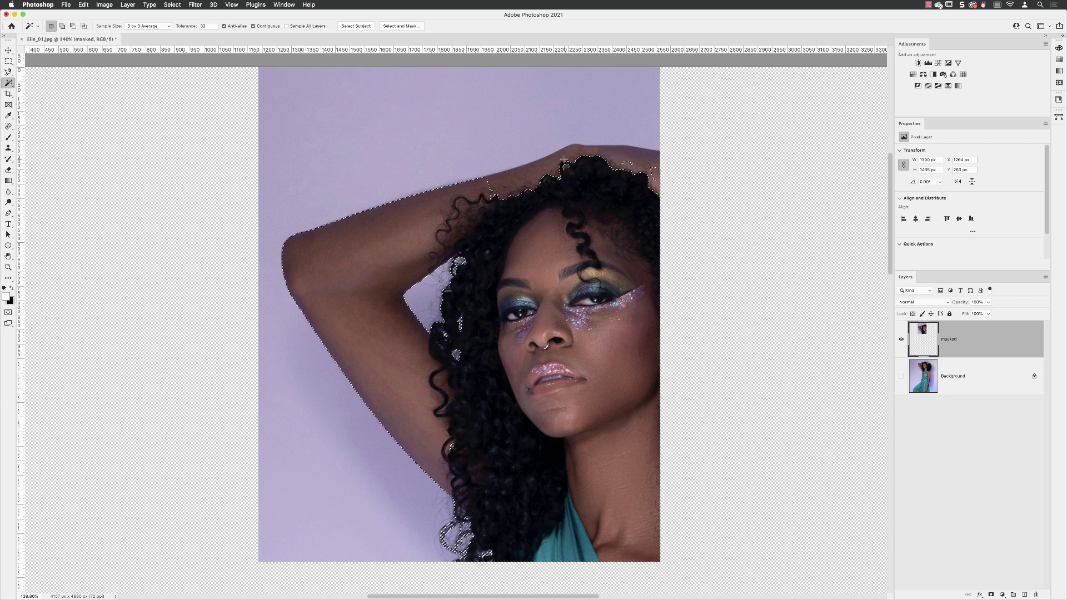
# Add the missing part of the forearm above the hair to the selection with the Magnetic Lasso, going past the layer's cropped edge
pyautogui.scroll(1, 563, 161)
pyautogui.scroll(10, 563, 161)
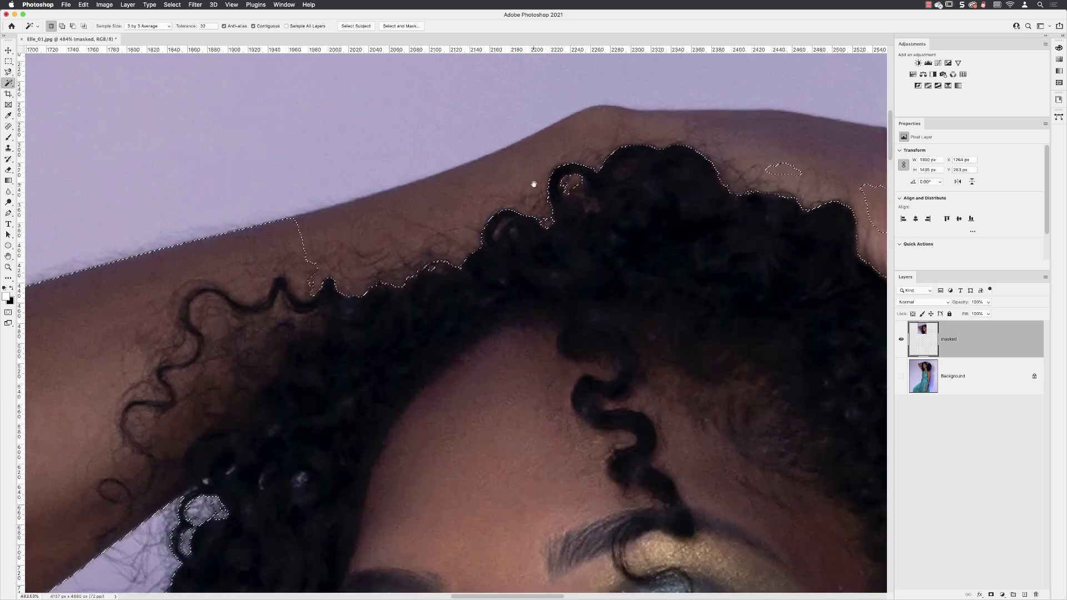
pyautogui.moveTo(533, 184); pyautogui.dragTo(410, 234)
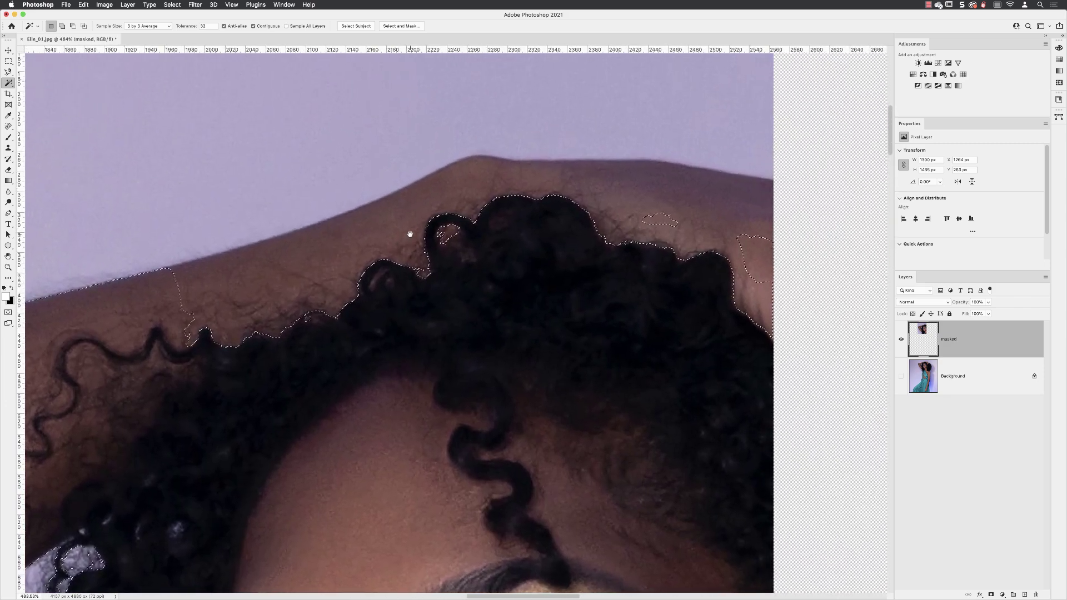
pyautogui.moveTo(8, 73); pyautogui.dragTo(48, 87)
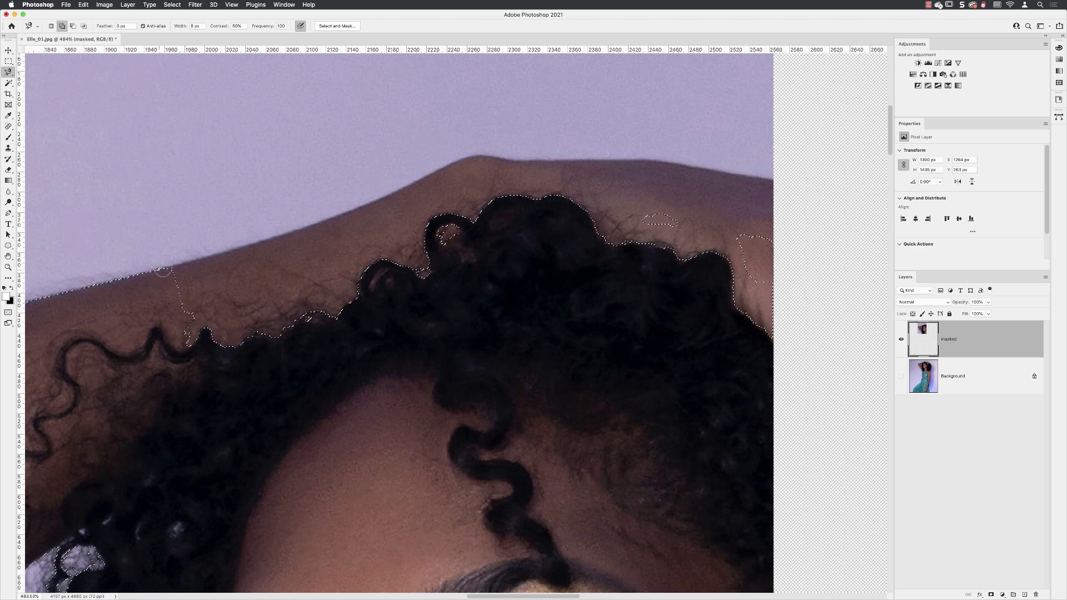
pyautogui.moveTo(172, 269)
pyautogui.mouseDown()
pyautogui.moveTo(472, 161)
pyautogui.moveTo(692, 167)
pyautogui.moveTo(786, 183)
pyautogui.moveTo(798, 207)
pyautogui.moveTo(800, 333)
pyautogui.moveTo(794, 350)
pyautogui.moveTo(763, 358)
pyautogui.moveTo(541, 305)
pyautogui.moveTo(168, 410)
pyautogui.mouseUp()
pyautogui.moveTo(153, 373); pyautogui.dragTo(151, 276)
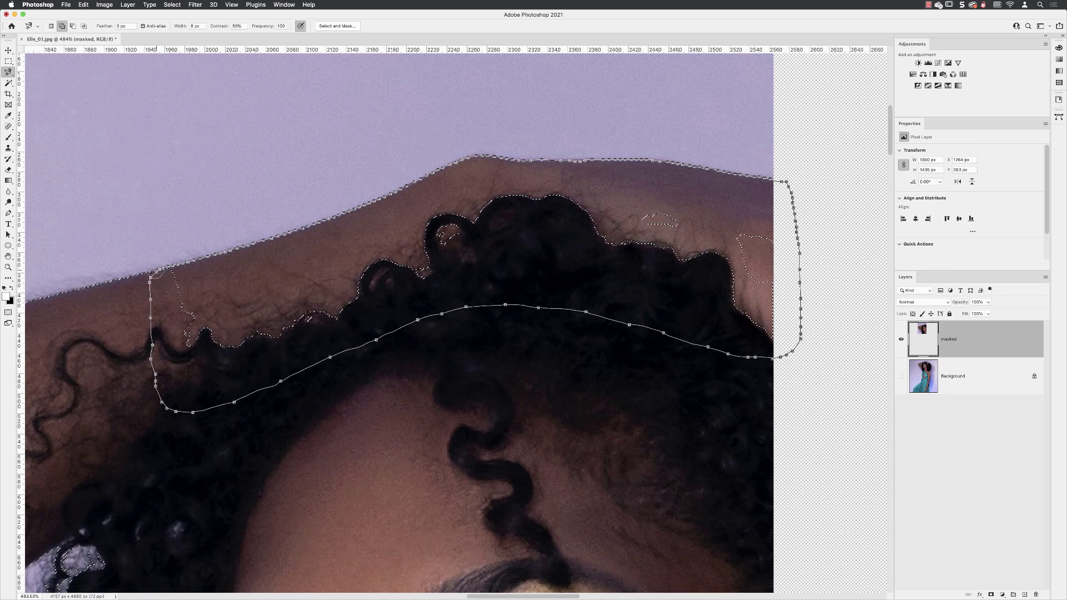
pyautogui.click(164, 276)
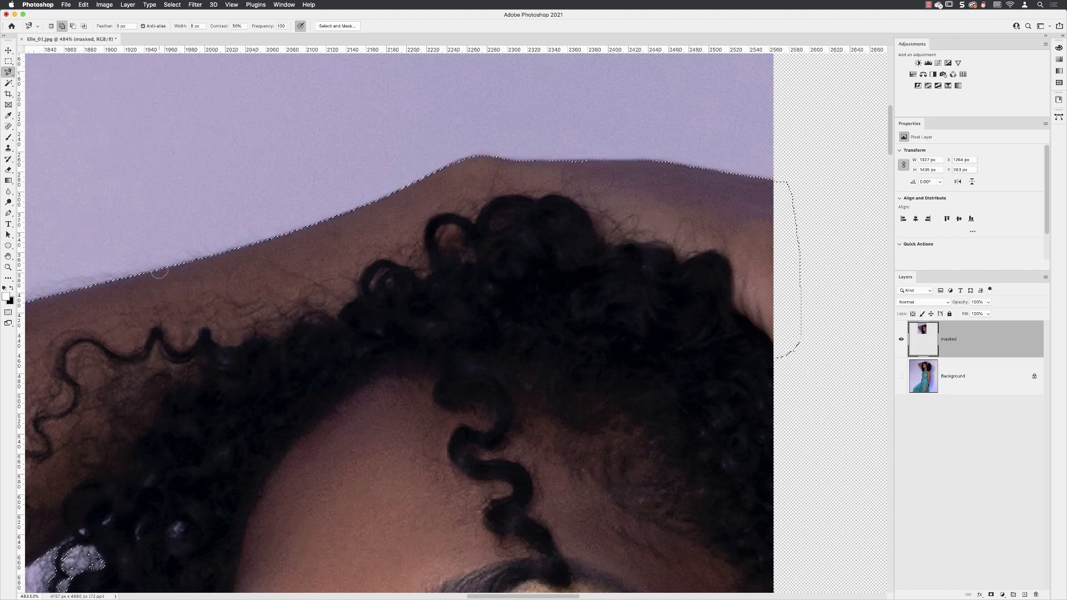
# Review the selection around the arm and hair and open it in Select and Mask
pyautogui.scroll(-5, 473, 289)
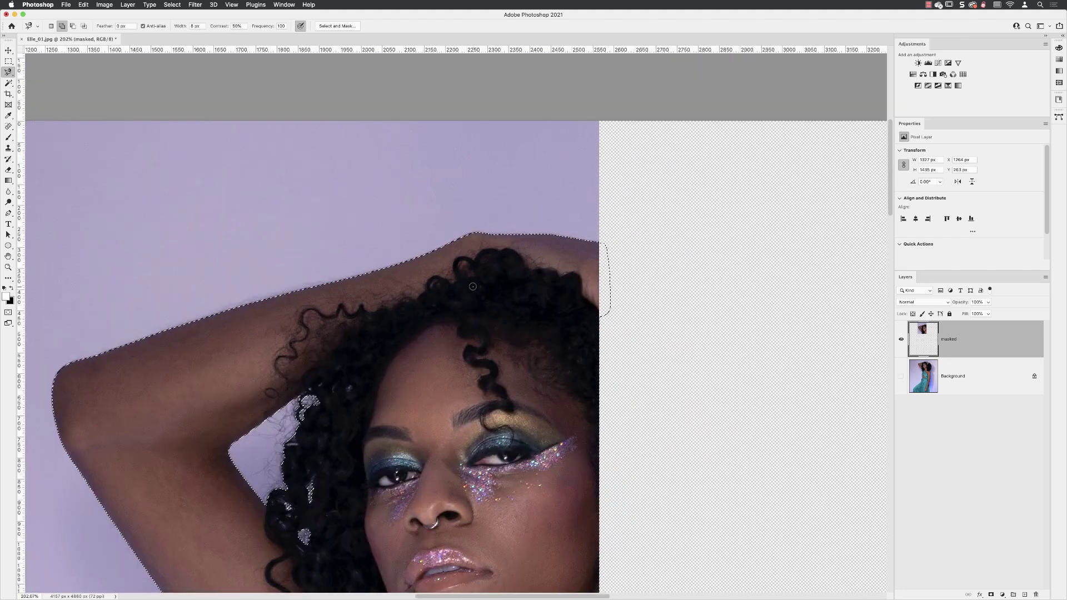
pyautogui.scroll(-1, 473, 289)
pyautogui.scroll(-3, 550, 156)
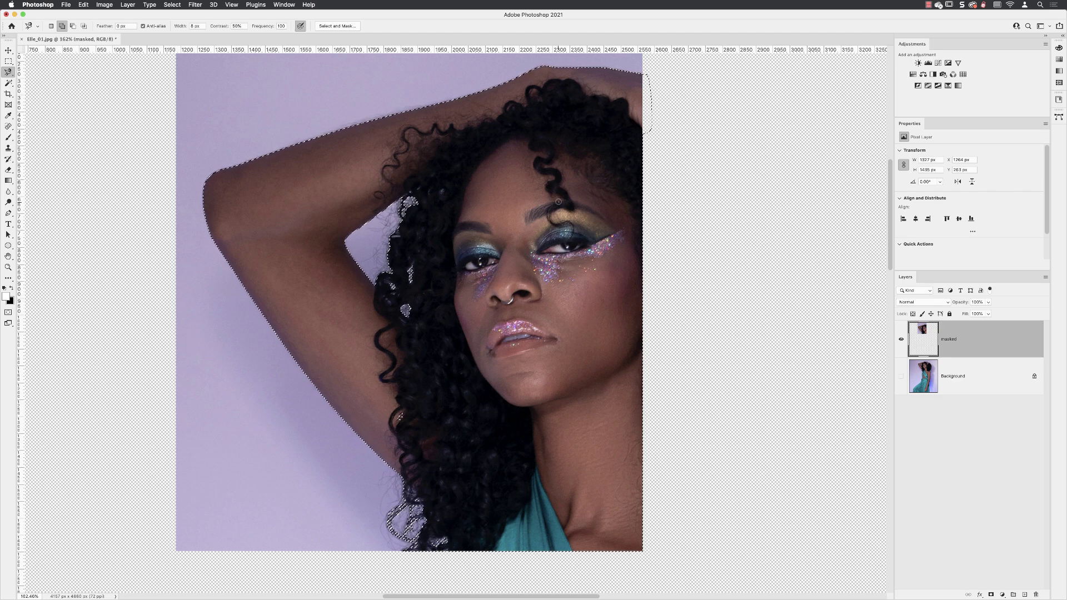
pyautogui.scroll(1, 521, 220)
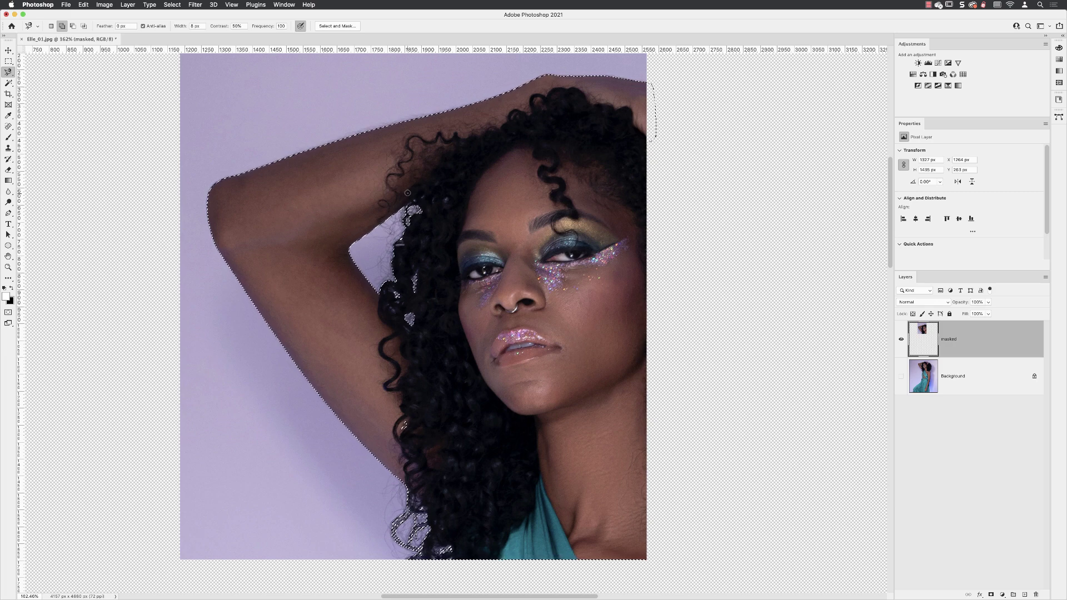
pyautogui.click(332, 26)
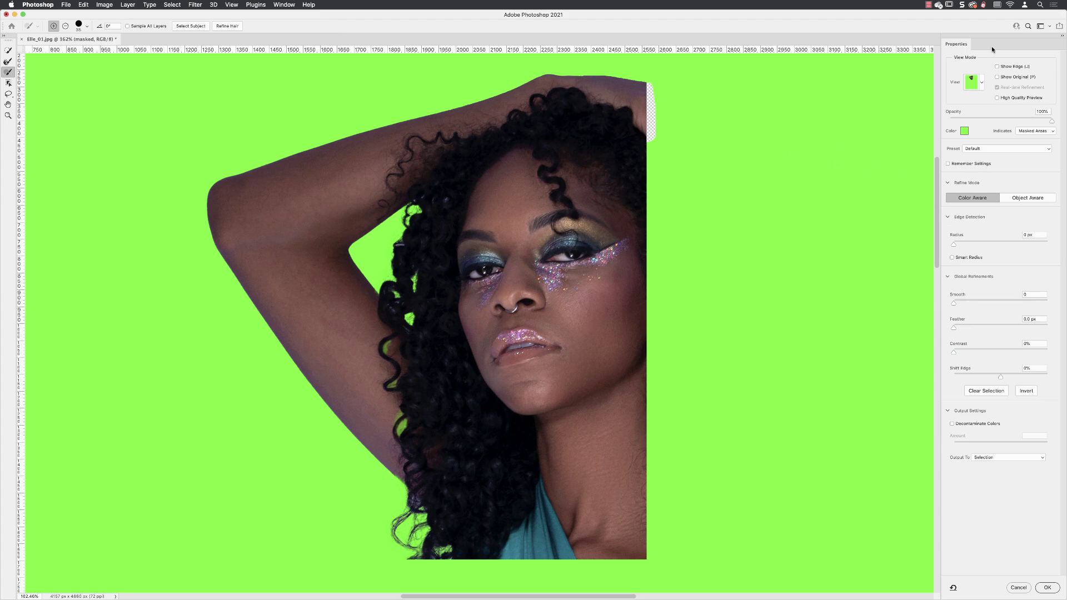
# Check the Overlay view settings: 100% opacity and green 48ff00 as the colour for masked areas
pyautogui.click(977, 85)
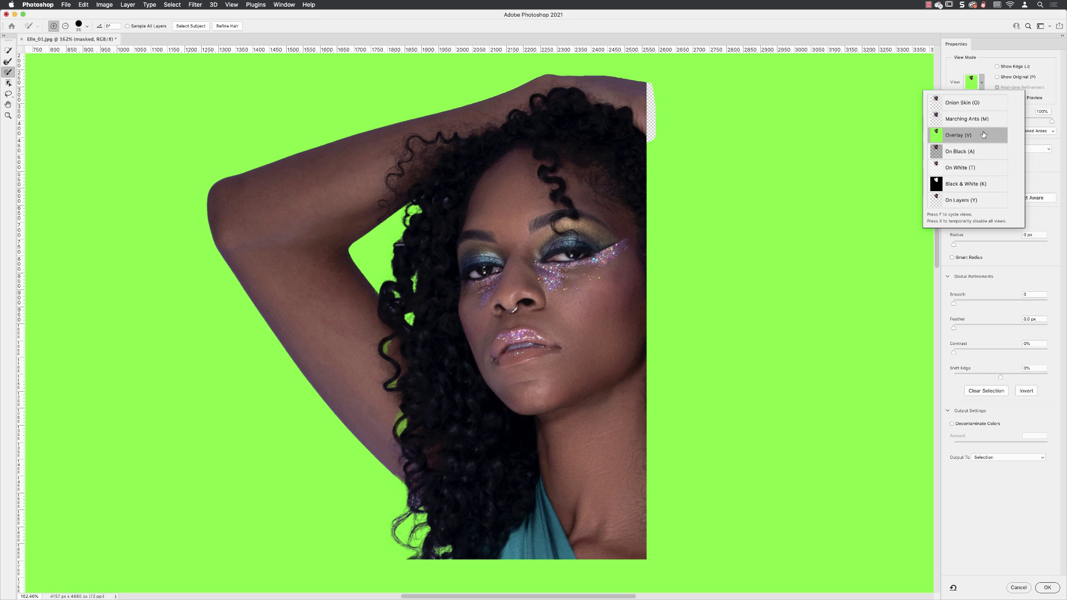
pyautogui.click(958, 69)
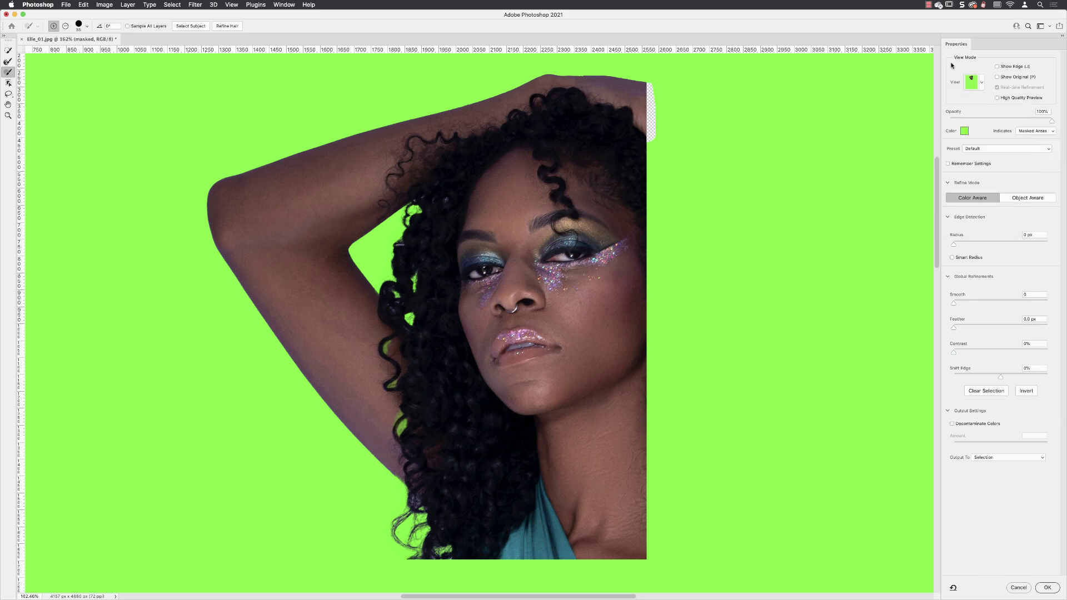
pyautogui.moveTo(1051, 121)
pyautogui.mouseDown()
pyautogui.moveTo(1006, 120)
pyautogui.moveTo(1054, 112)
pyautogui.mouseUp()
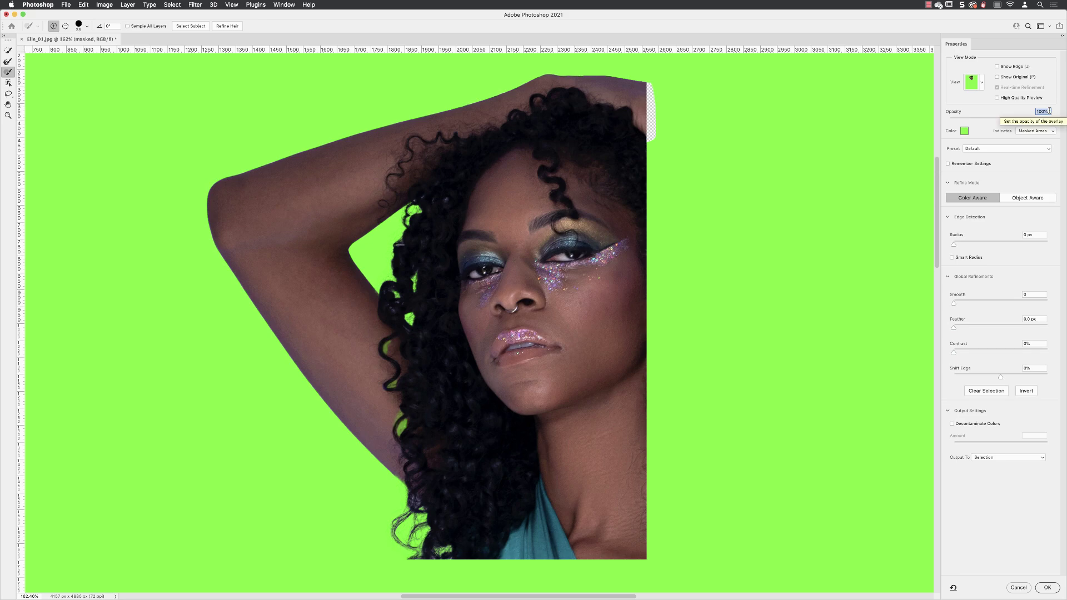
pyautogui.click(963, 131)
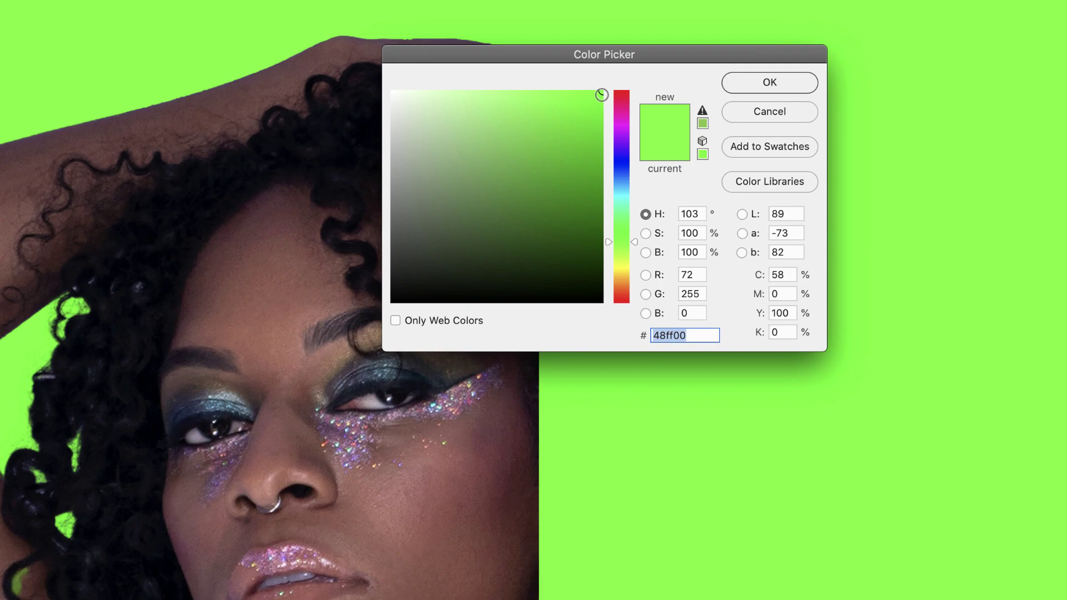
pyautogui.click(769, 82)
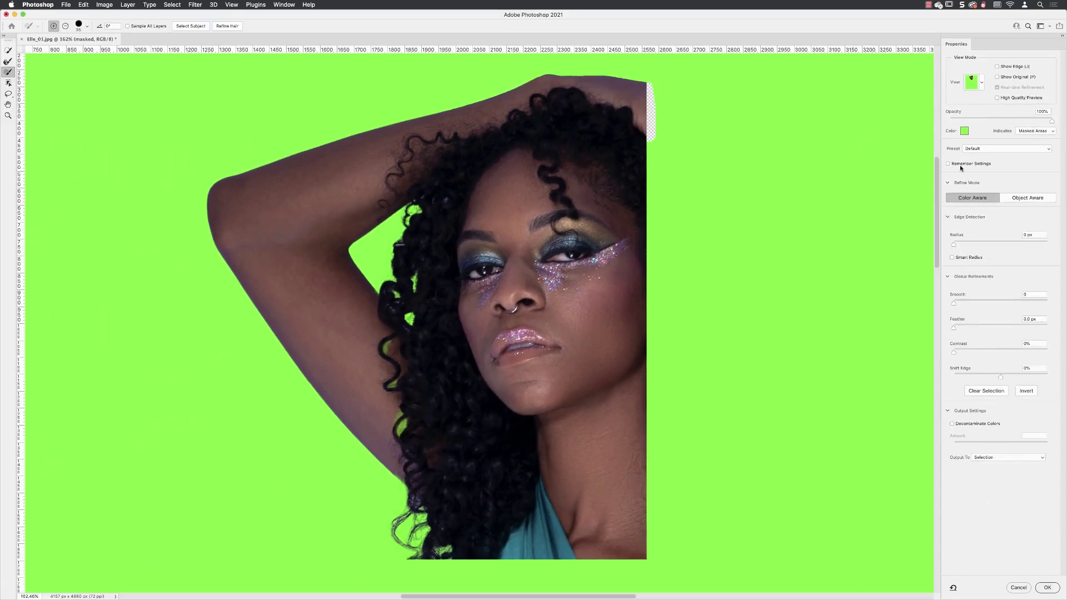
# Turn on Smart Radius and enlarge the tip of the Refine Edge Brush
pyautogui.click(952, 258)
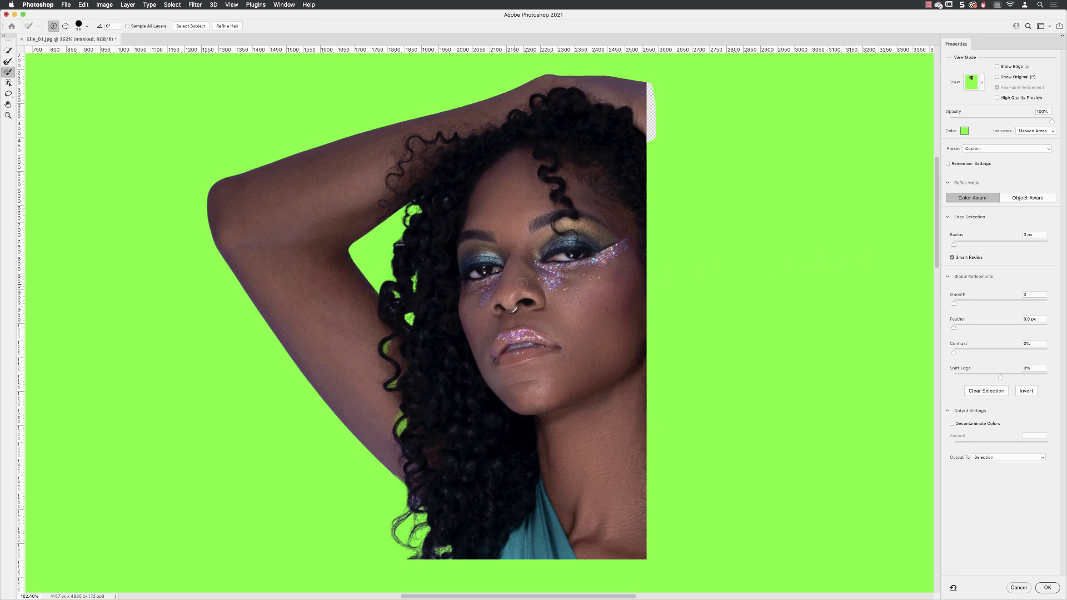
pyautogui.click(8, 62)
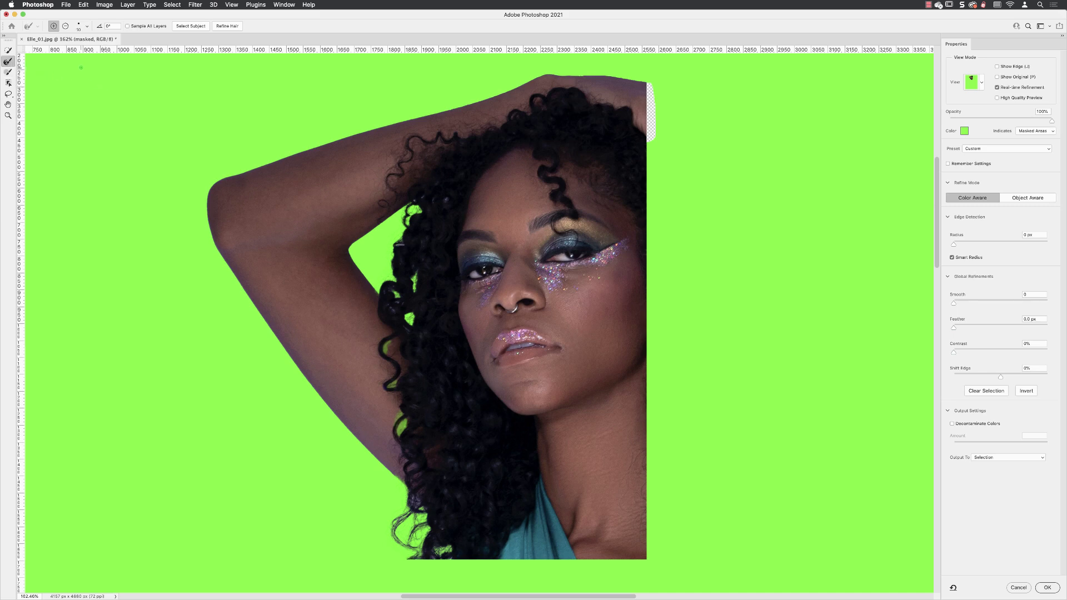
pyautogui.click(86, 26)
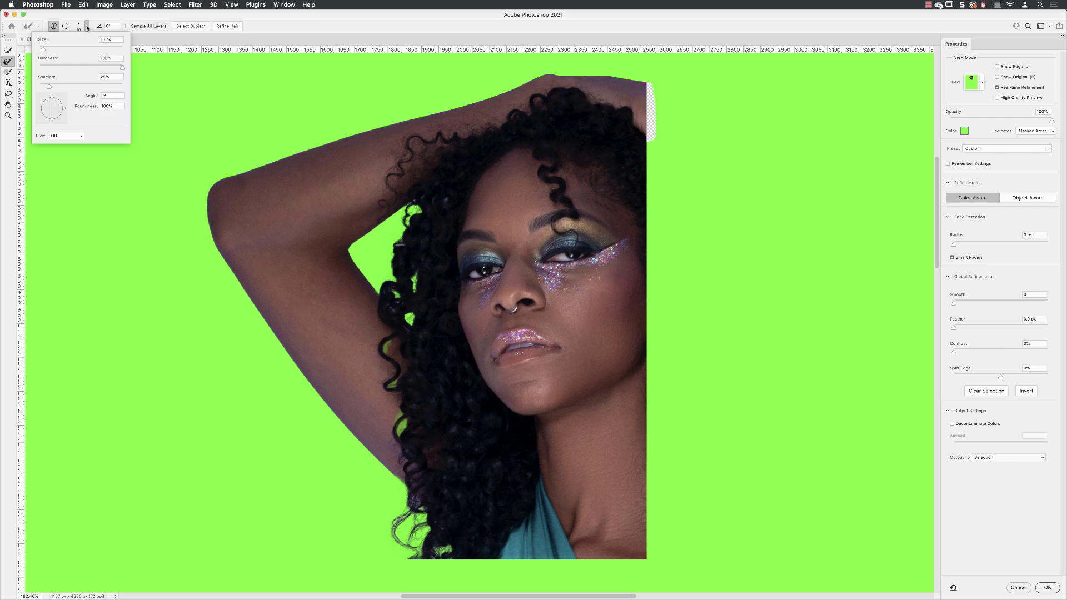
pyautogui.moveTo(43, 54); pyautogui.dragTo(52, 52)
pyautogui.moveTo(54, 50); pyautogui.dragTo(55, 50)
pyautogui.press('Return')
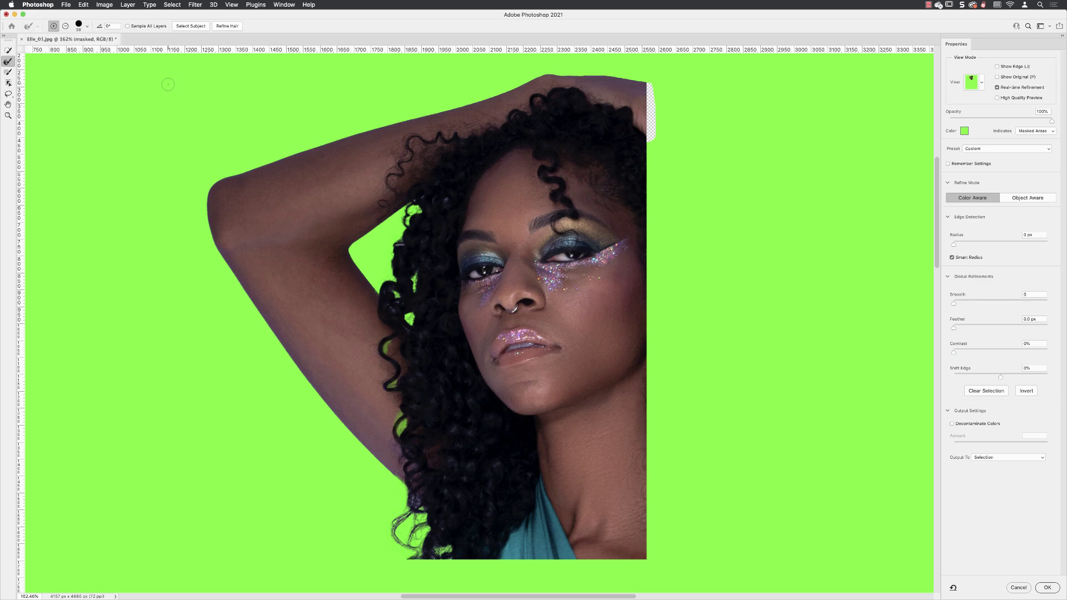
# Refine the curls bordering the gap inside the bent arm with a smaller Refine Edge Brush
pyautogui.scroll(2, 408, 248)
pyautogui.scroll(5, 408, 248)
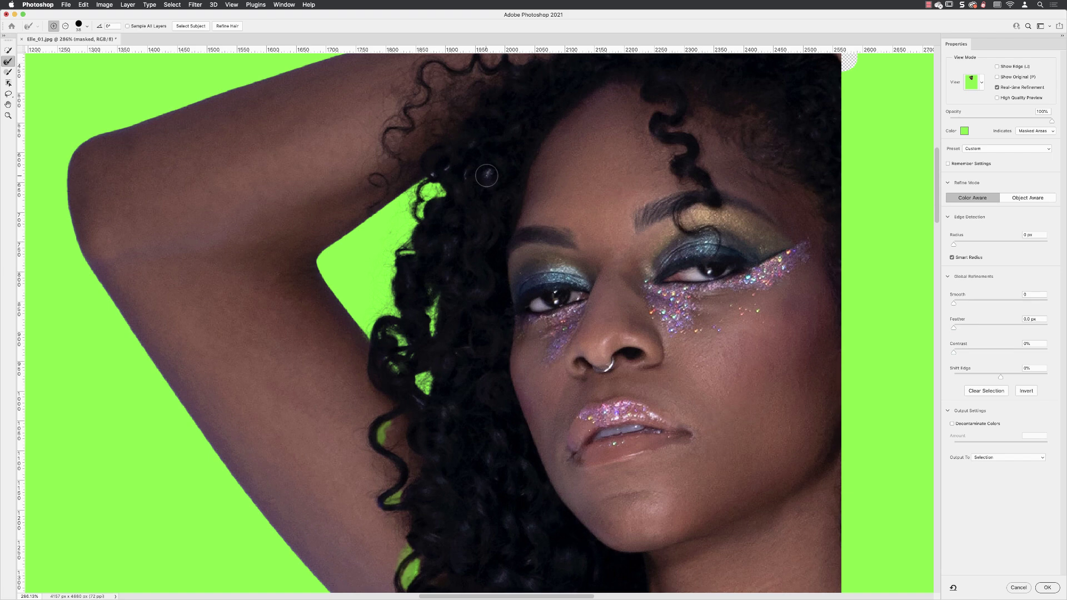
pyautogui.press('[')
pyautogui.press('[')
pyautogui.press('[')
pyautogui.press('[')
pyautogui.moveTo(484, 173)
pyautogui.mouseDown()
pyautogui.moveTo(447, 167)
pyautogui.moveTo(432, 175)
pyautogui.moveTo(444, 200)
pyautogui.moveTo(470, 165)
pyautogui.moveTo(496, 200)
pyautogui.moveTo(444, 276)
pyautogui.moveTo(415, 287)
pyautogui.moveTo(451, 242)
pyautogui.moveTo(454, 268)
pyautogui.moveTo(453, 241)
pyautogui.moveTo(430, 304)
pyautogui.moveTo(433, 323)
pyautogui.moveTo(437, 308)
pyautogui.moveTo(462, 312)
pyautogui.mouseUp()
pyautogui.click(432, 175)
pyautogui.moveTo(439, 397); pyautogui.dragTo(461, 279)
pyautogui.moveTo(465, 368); pyautogui.dragTo(469, 228)
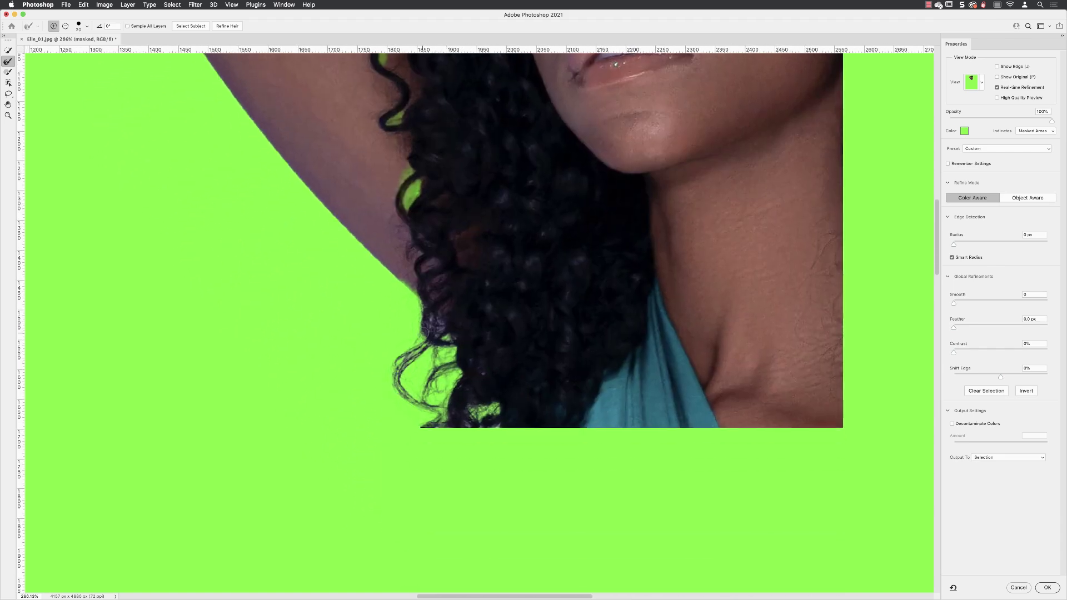
# Refine the loose curls at the lower end of the hair with a slightly larger Refine Edge Brush
pyautogui.press(']')
pyautogui.press(']')
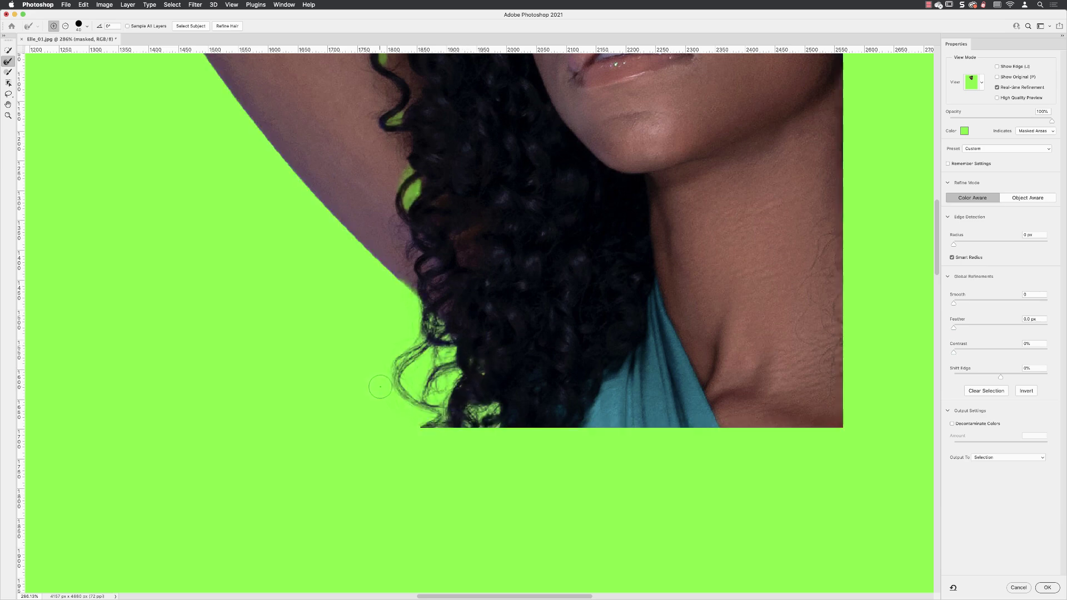
pyautogui.moveTo(444, 241); pyautogui.dragTo(445, 244)
pyautogui.scroll(10, 444, 244)
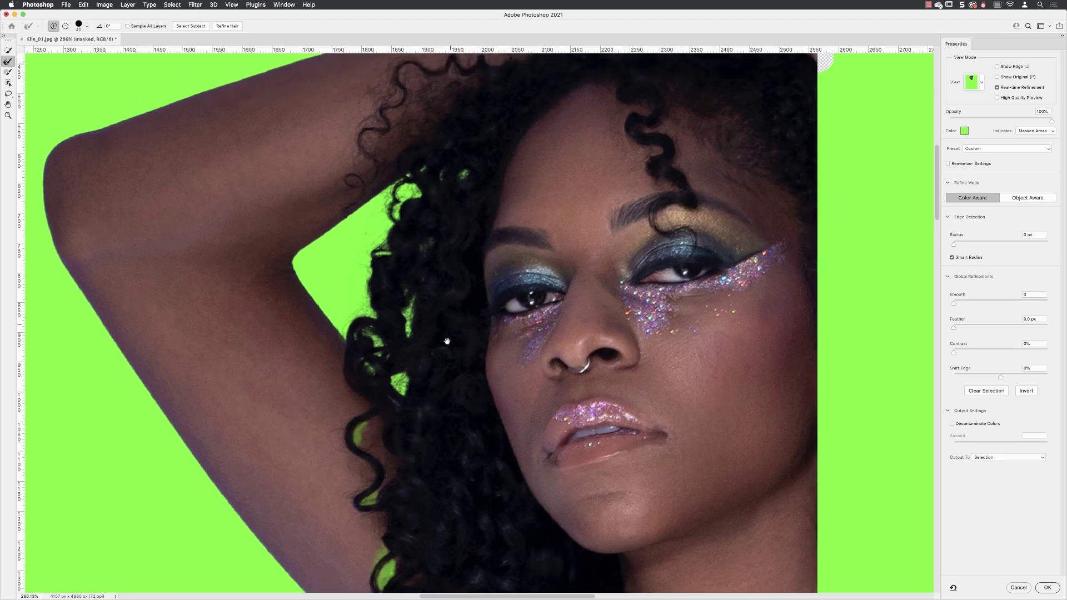
pyautogui.moveTo(445, 340)
pyautogui.mouseDown()
pyautogui.moveTo(428, 411)
pyautogui.moveTo(482, 370)
pyautogui.moveTo(502, 310)
pyautogui.mouseUp()
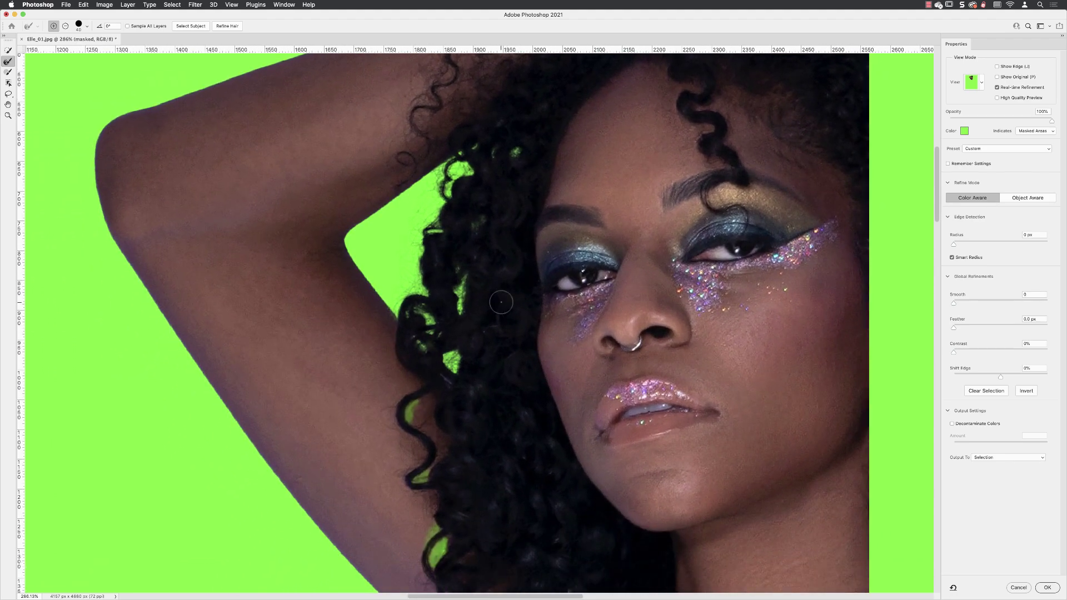
pyautogui.scroll(-2, 501, 306)
pyautogui.scroll(-1, 500, 306)
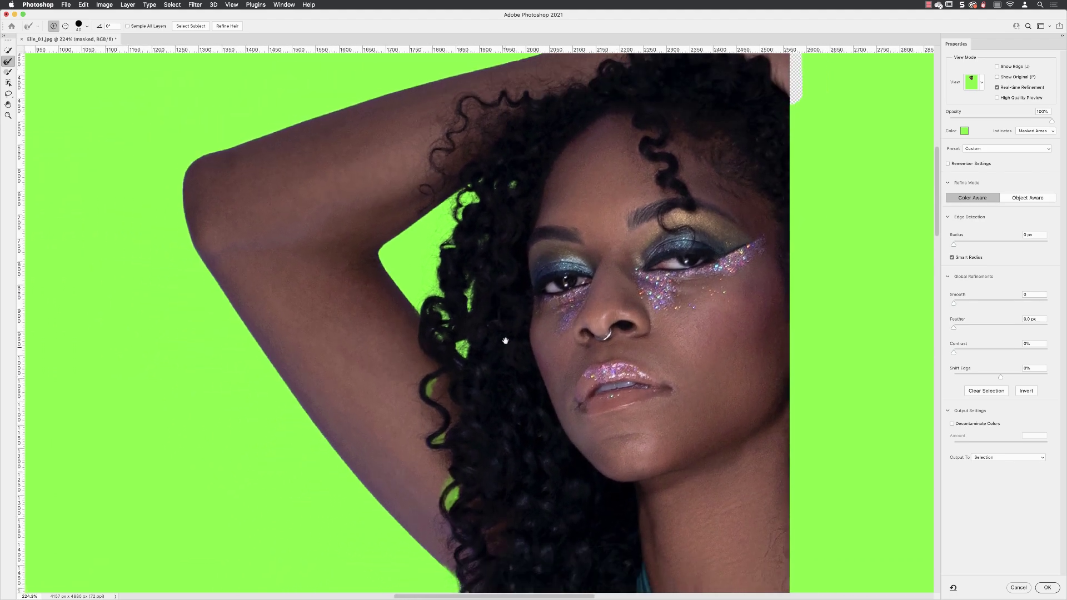
pyautogui.scroll(-1, 502, 334)
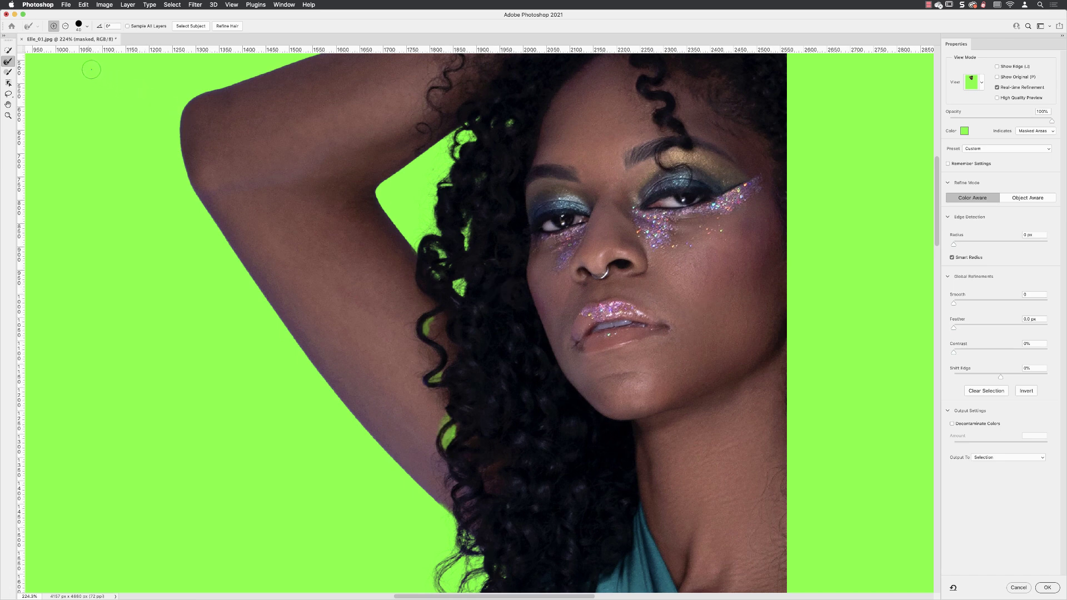
# Paint the missing arm skin between the outer curls back into the selection with the Brush tool in add mode
pyautogui.click(8, 72)
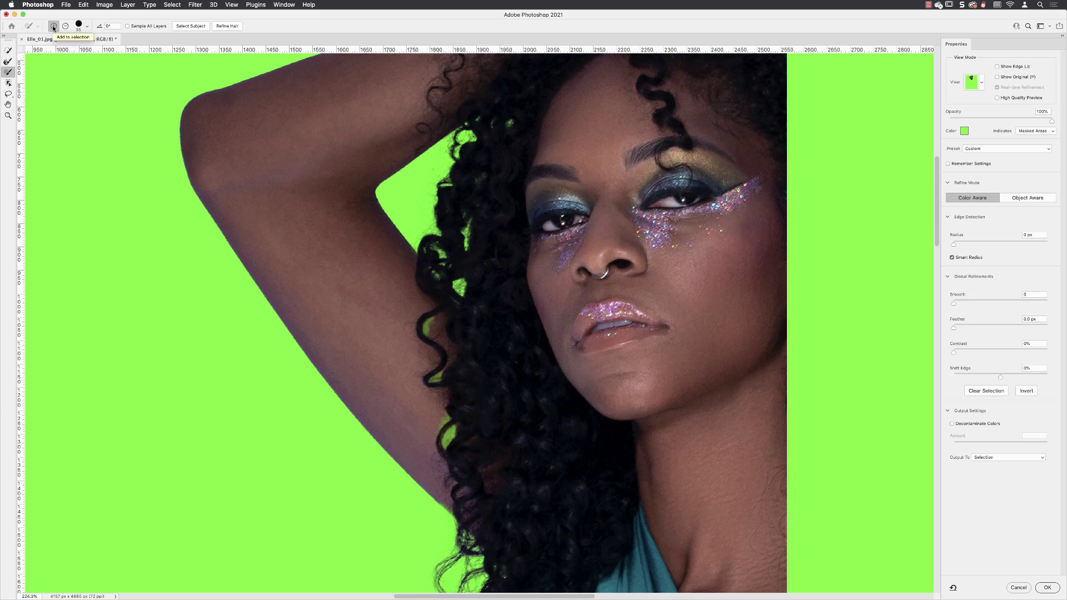
pyautogui.click(87, 26)
pyautogui.moveTo(53, 50); pyautogui.dragTo(58, 50)
pyautogui.click(181, 82)
pyautogui.press('super+z')
pyautogui.moveTo(450, 389)
pyautogui.mouseDown()
pyautogui.moveTo(464, 424)
pyautogui.moveTo(436, 435)
pyautogui.moveTo(458, 465)
pyautogui.moveTo(459, 440)
pyautogui.mouseUp()
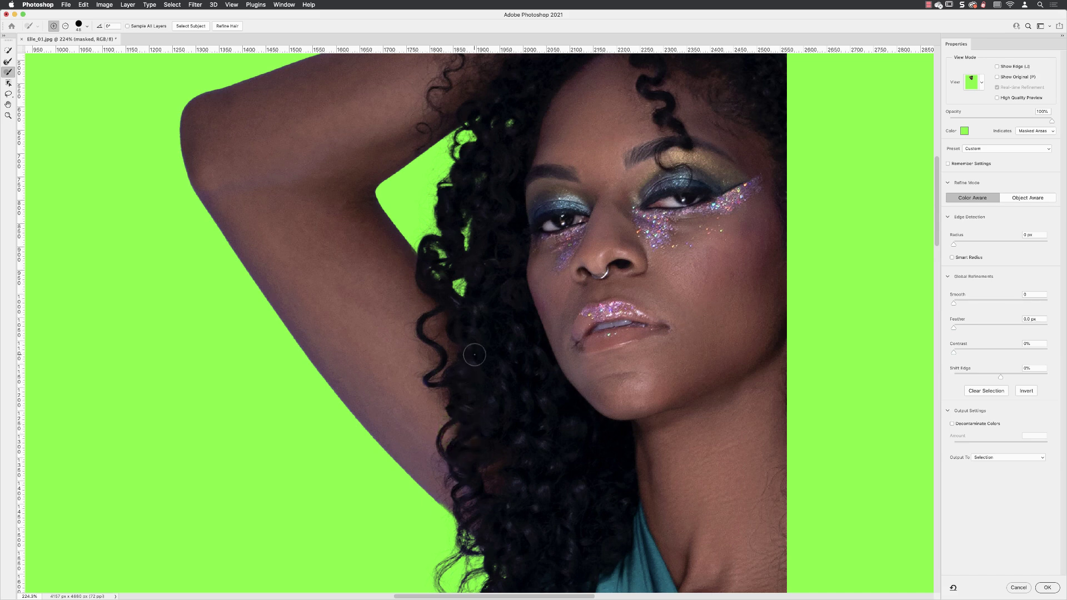
# Paint the arm's lower edge back into the selection where it meets the curls
pyautogui.moveTo(512, 469); pyautogui.dragTo(487, 300)
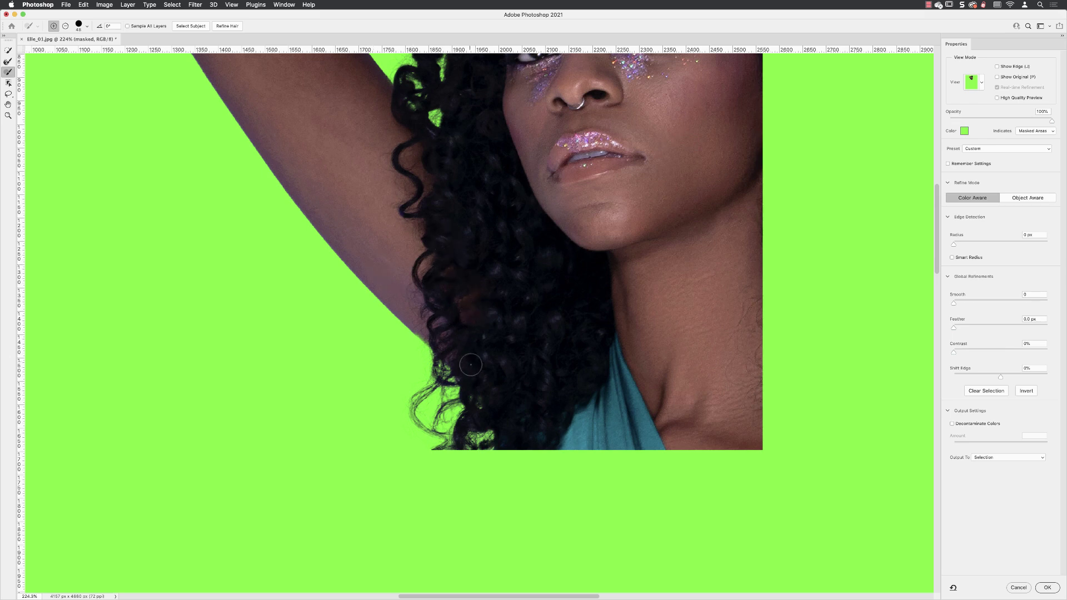
pyautogui.scroll(1, 437, 351)
pyautogui.scroll(5, 442, 358)
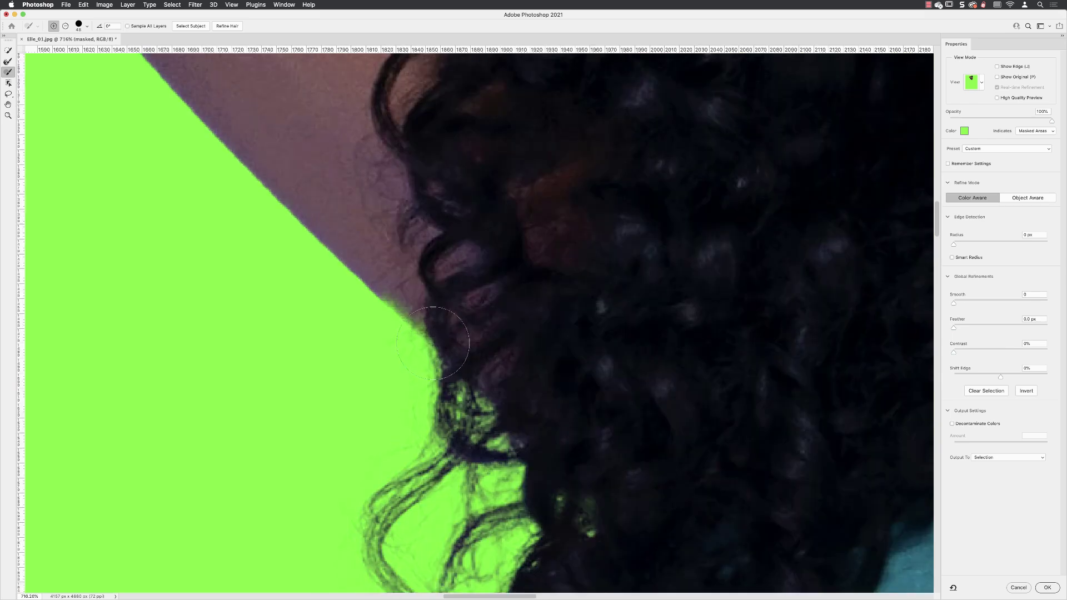
pyautogui.moveTo(364, 229)
pyautogui.mouseDown()
pyautogui.moveTo(534, 391)
pyautogui.moveTo(550, 424)
pyautogui.mouseUp()
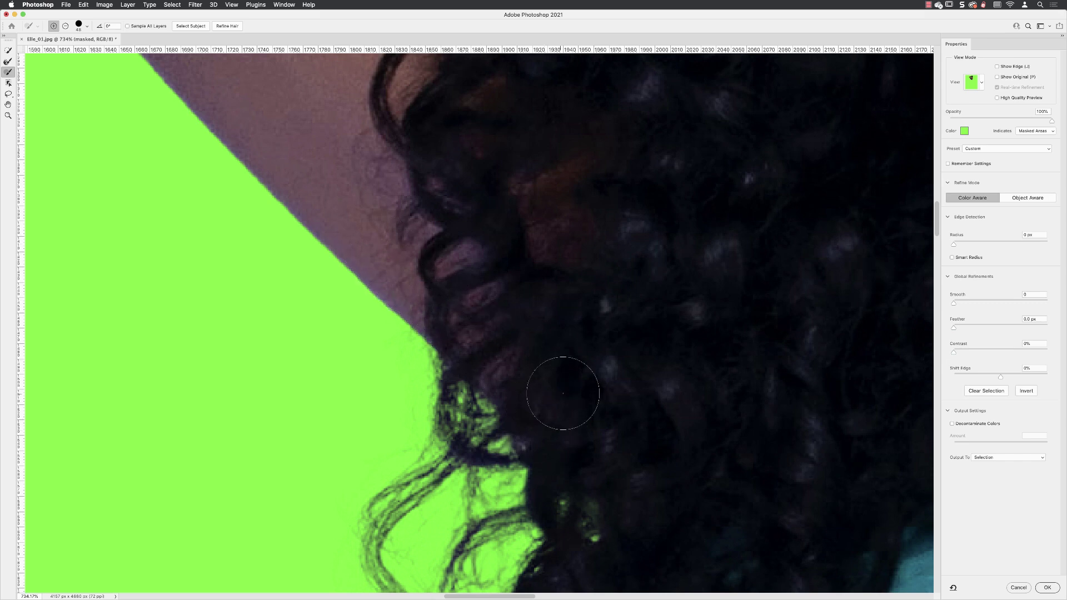
# Examine the mask edges around the elbow, forearm, wrist and curls at several zoom levels
pyautogui.scroll(-2, 534, 295)
pyautogui.scroll(-4, 534, 295)
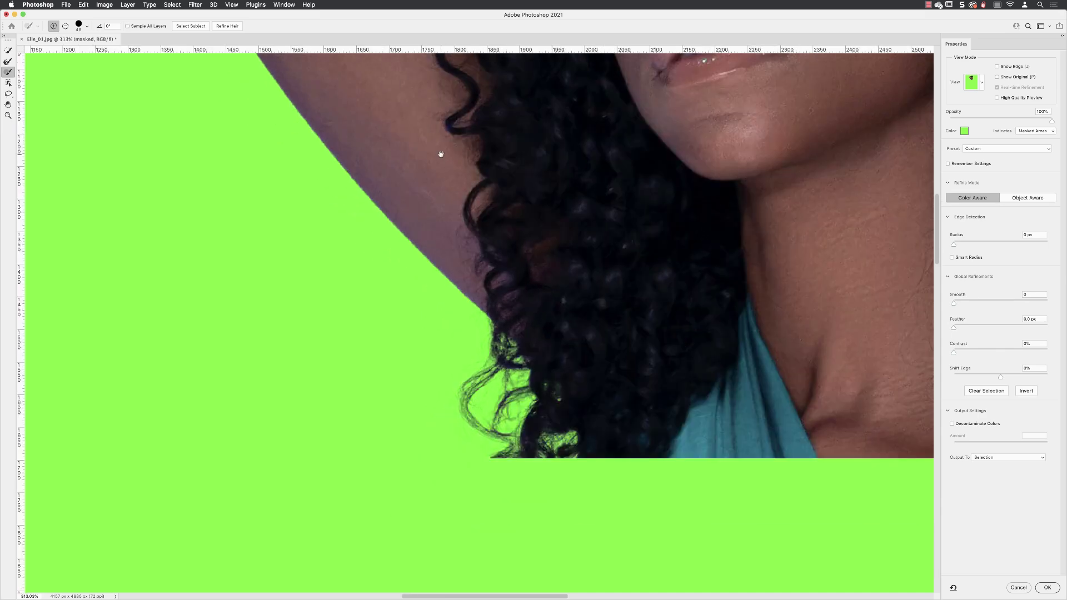
pyautogui.scroll(3, 441, 155)
pyautogui.moveTo(387, 152); pyautogui.dragTo(388, 338)
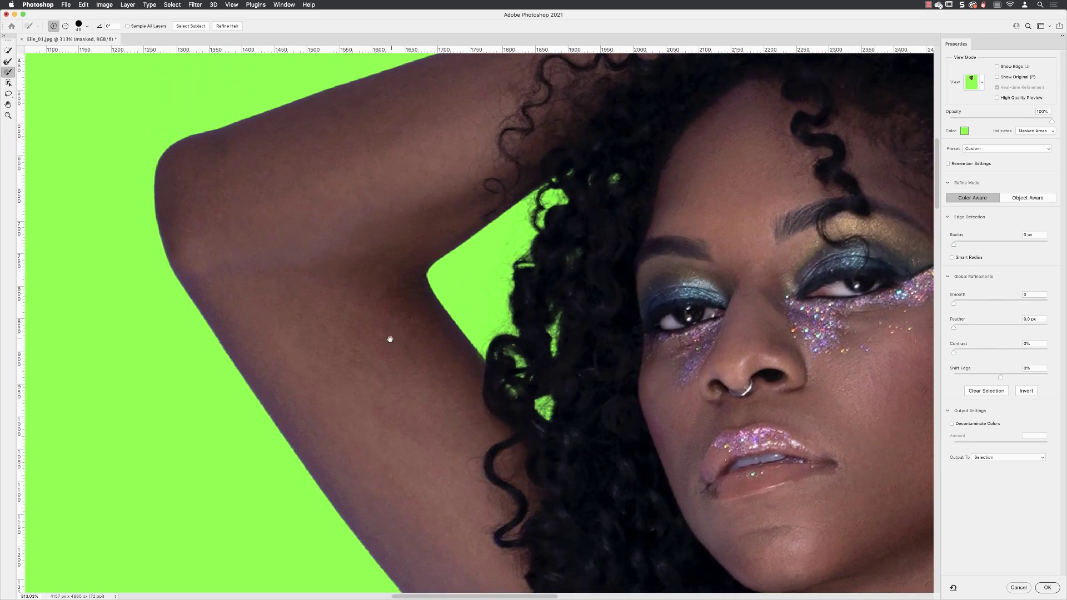
pyautogui.moveTo(243, 172); pyautogui.dragTo(209, 337)
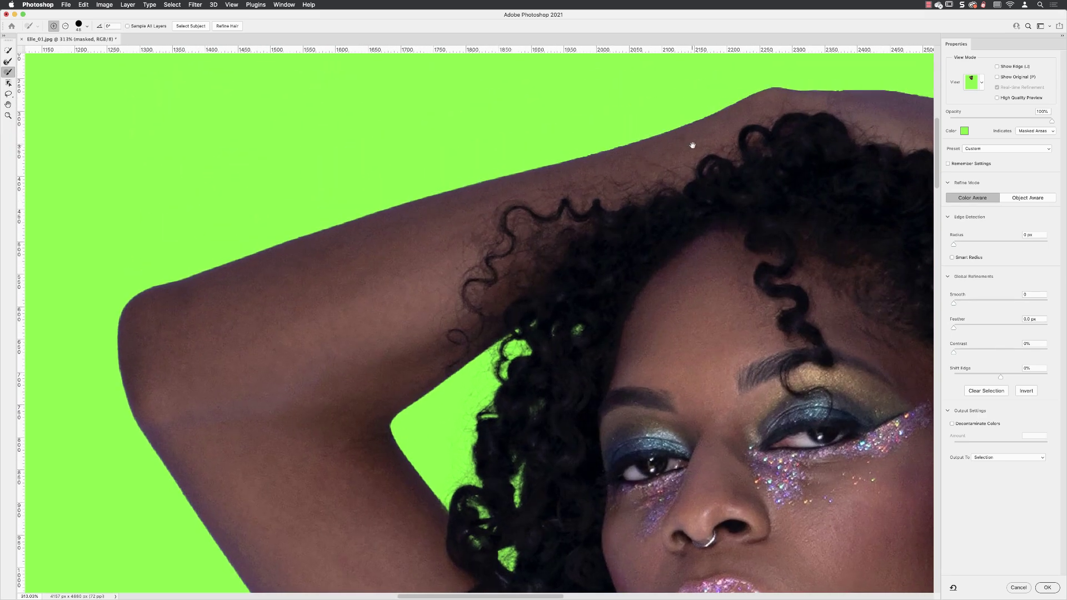
pyautogui.moveTo(693, 148); pyautogui.dragTo(516, 212)
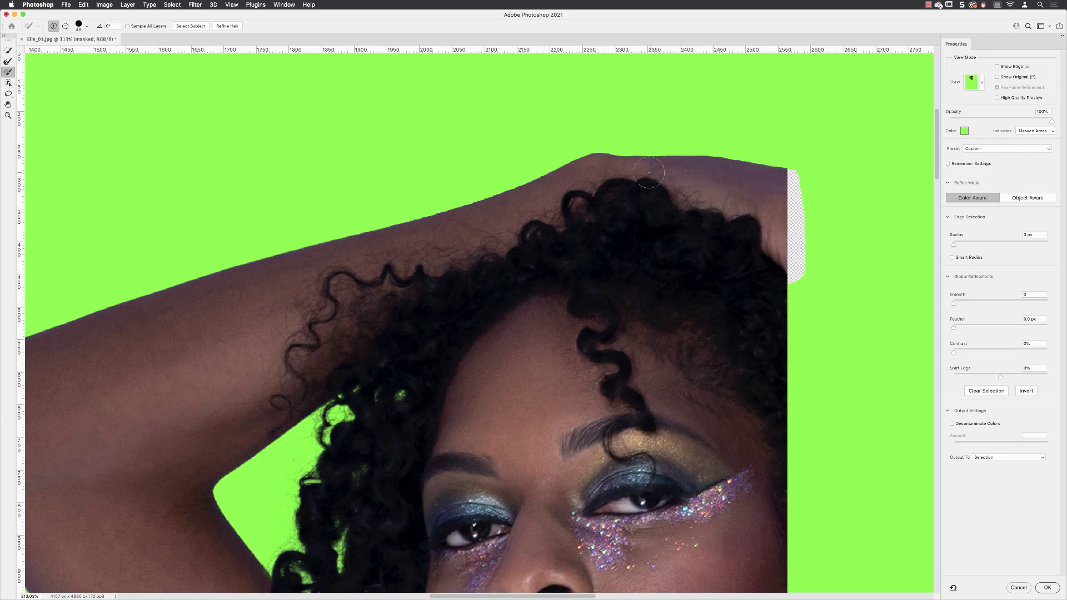
pyautogui.moveTo(489, 338); pyautogui.dragTo(567, 160)
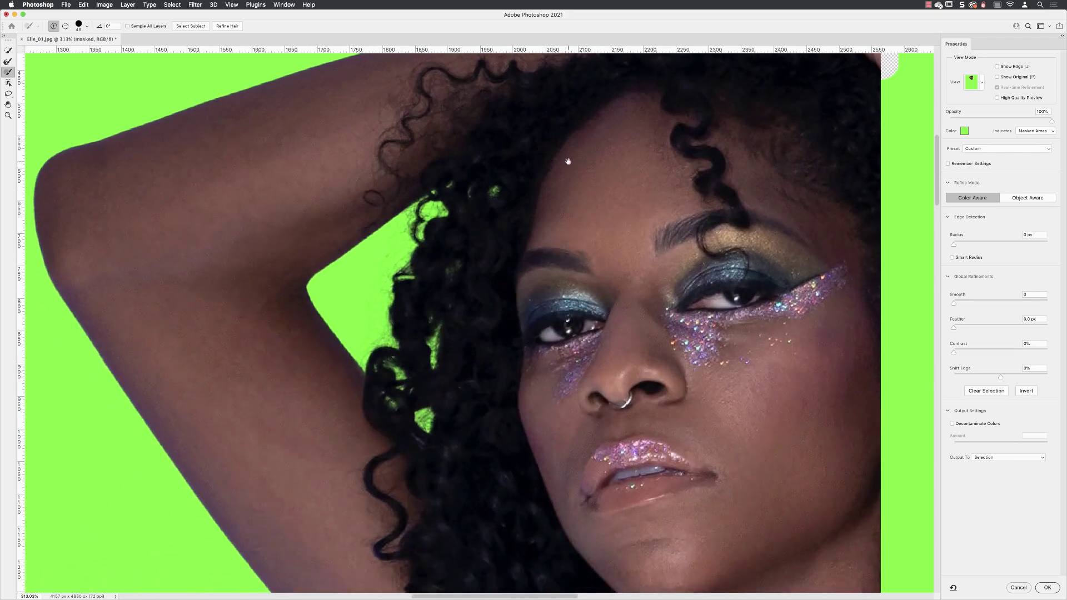
pyautogui.moveTo(401, 438); pyautogui.dragTo(332, 356)
pyautogui.scroll(-8, 437, 228)
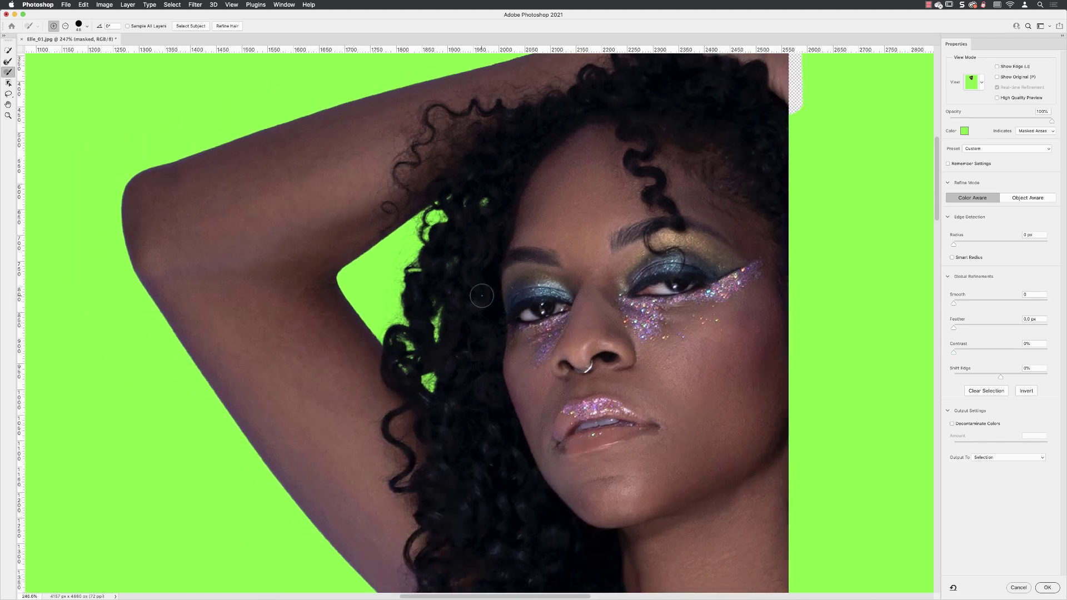
pyautogui.scroll(-3, 485, 300)
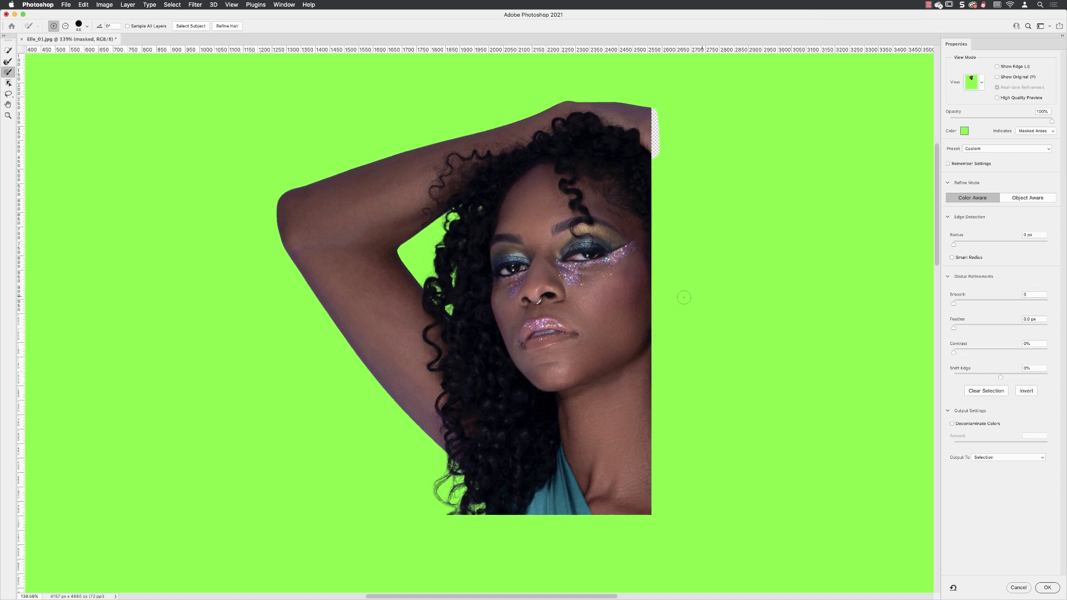
# View the mask in Black & White and set Contrast to 9% and Shift Edge to -10%
pyautogui.click(976, 83)
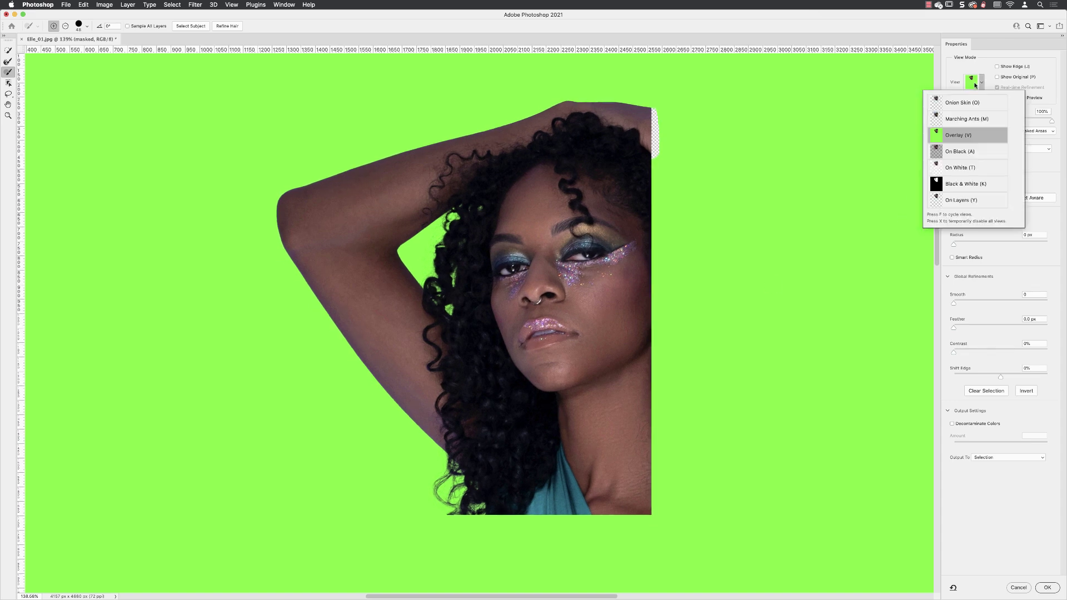
pyautogui.click(954, 185)
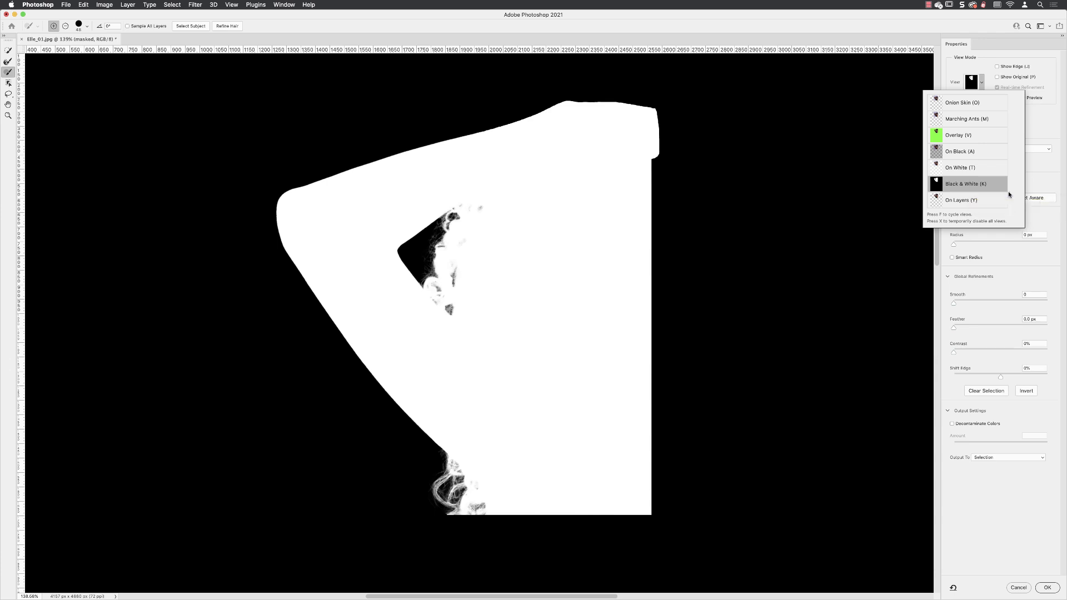
pyautogui.click(1043, 180)
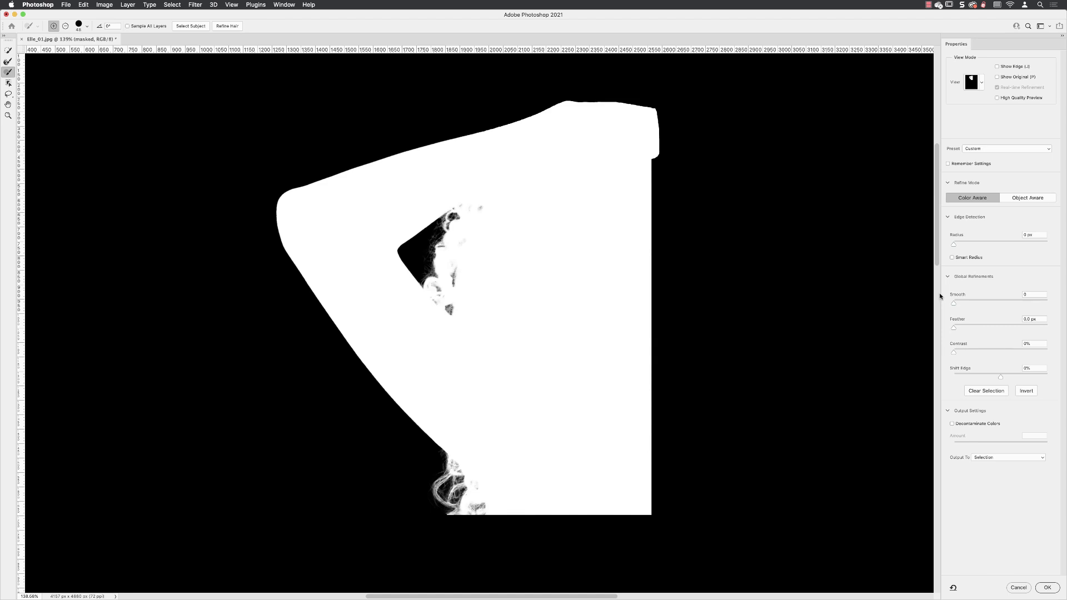
pyautogui.click(961, 355)
pyautogui.moveTo(998, 379); pyautogui.dragTo(996, 379)
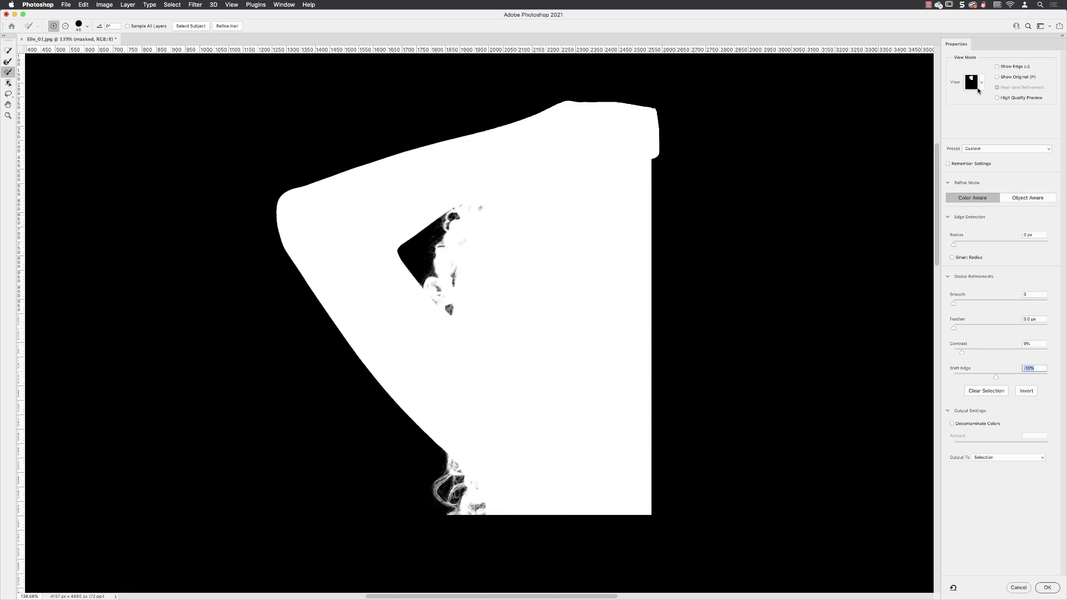
# Return to the Overlay view and output the refined mask as a selection
pyautogui.click(974, 83)
pyautogui.click(958, 136)
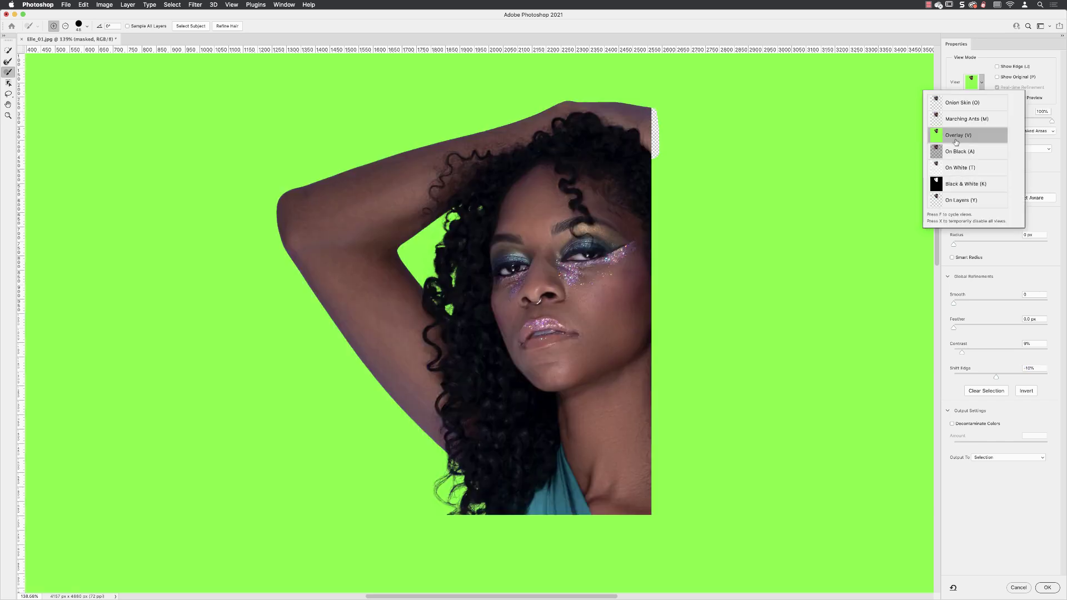
pyautogui.click(1013, 267)
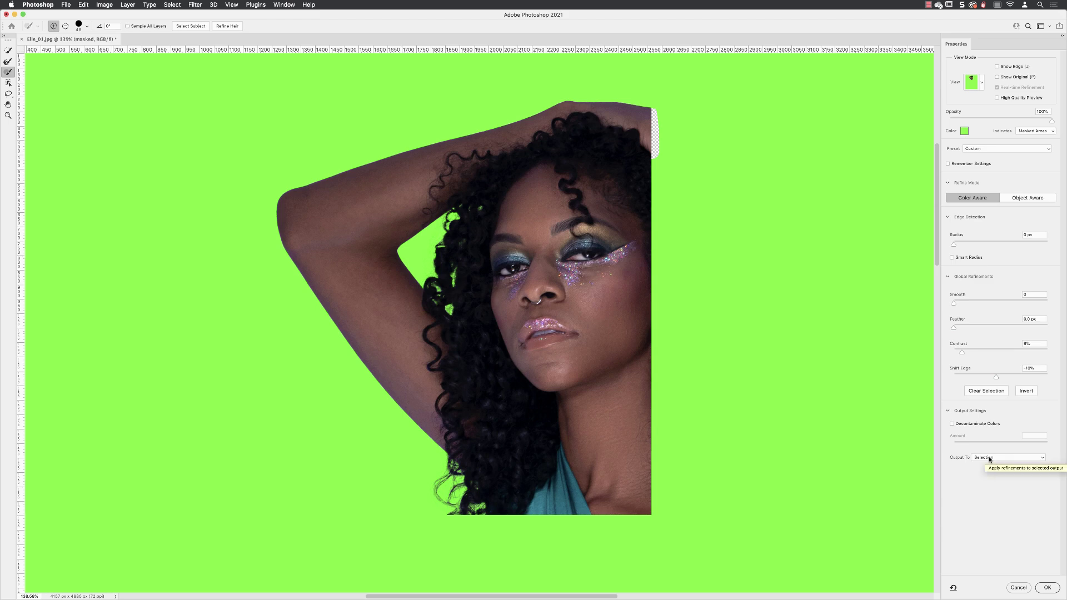
pyautogui.click(1047, 587)
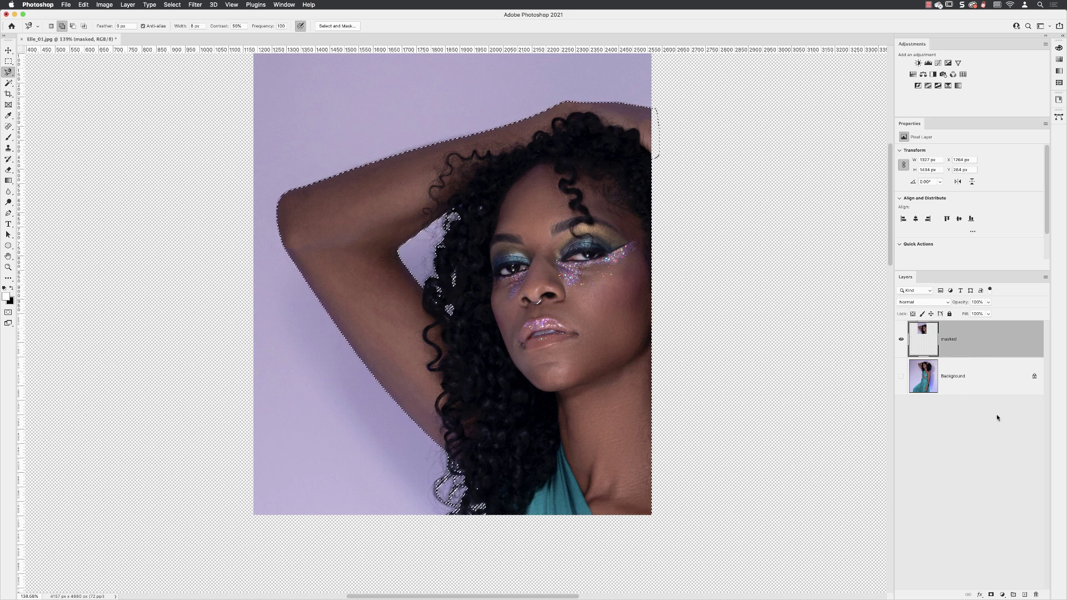
# Convert the selection into a layer mask on the masked layer and save the layered file as Elle_01.psd in the Links folder
pyautogui.click(991, 595)
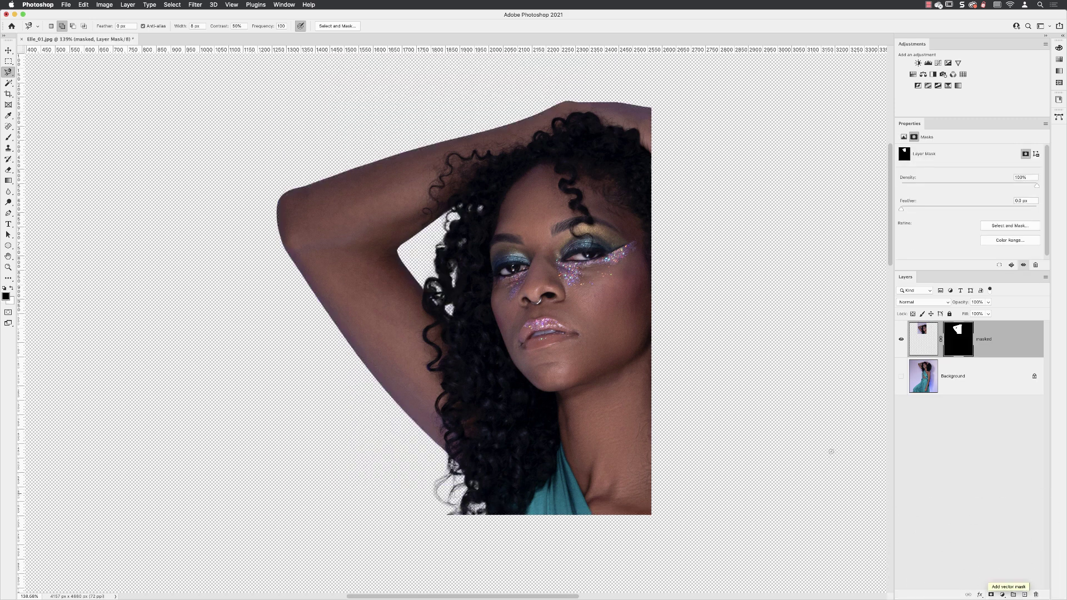
pyautogui.moveTo(699, 216); pyautogui.dragTo(643, 218)
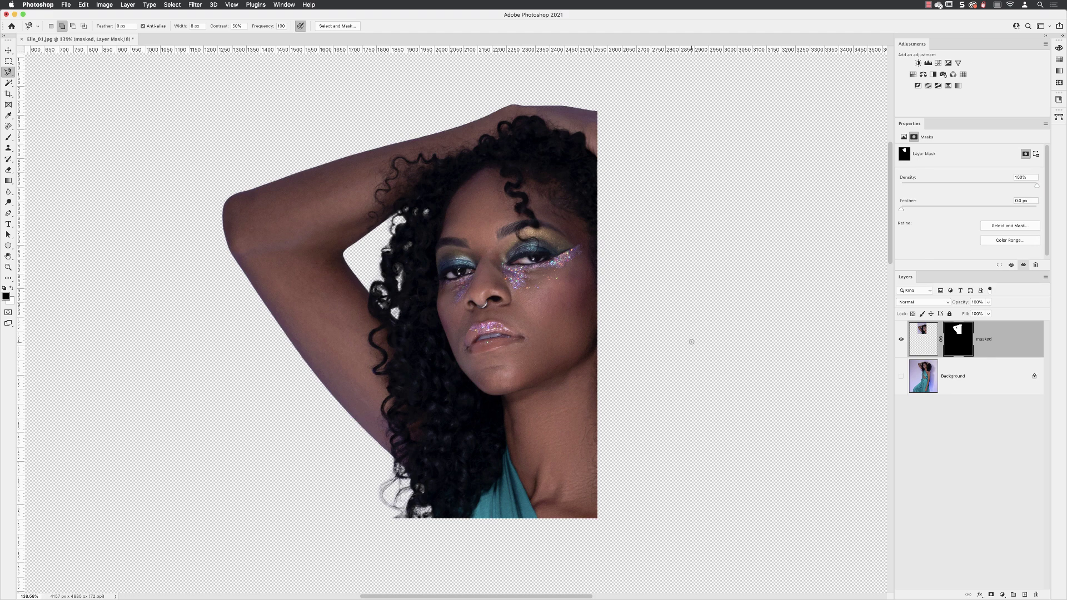
pyautogui.click(66, 5)
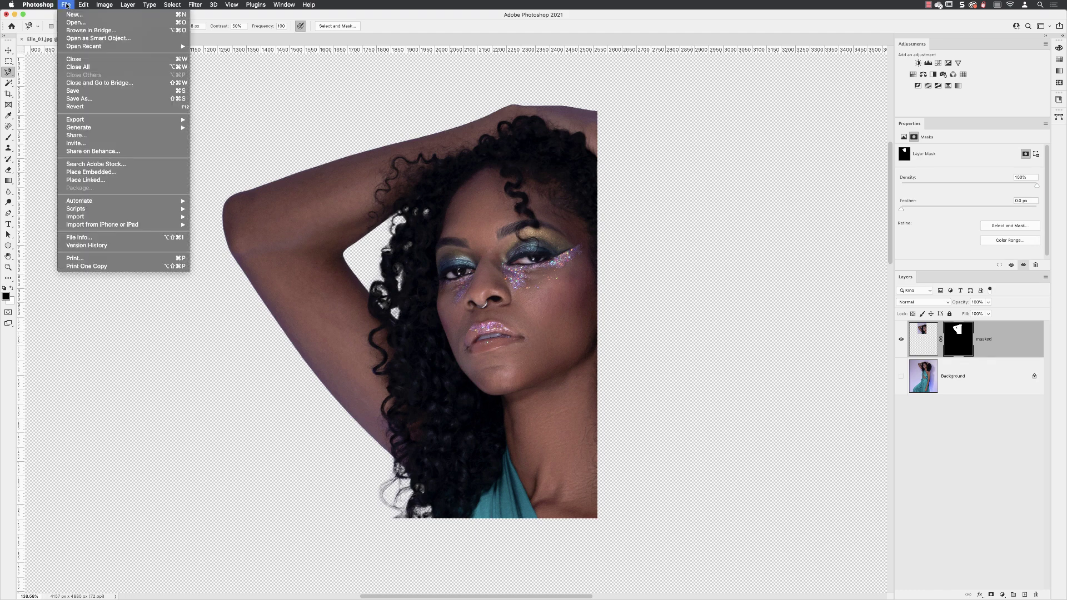
pyautogui.click(82, 90)
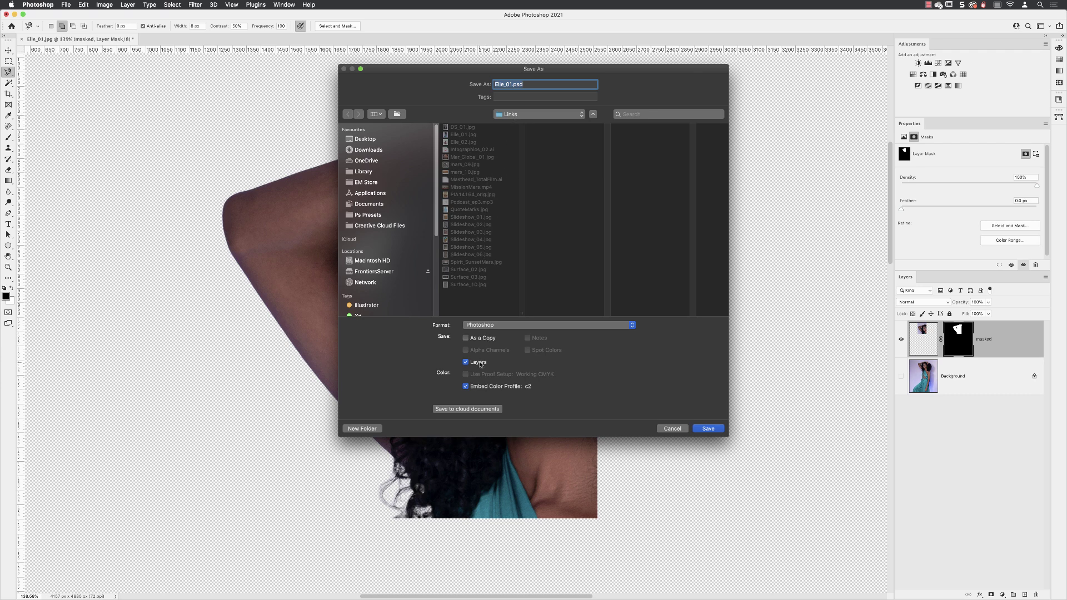
pyautogui.click(708, 428)
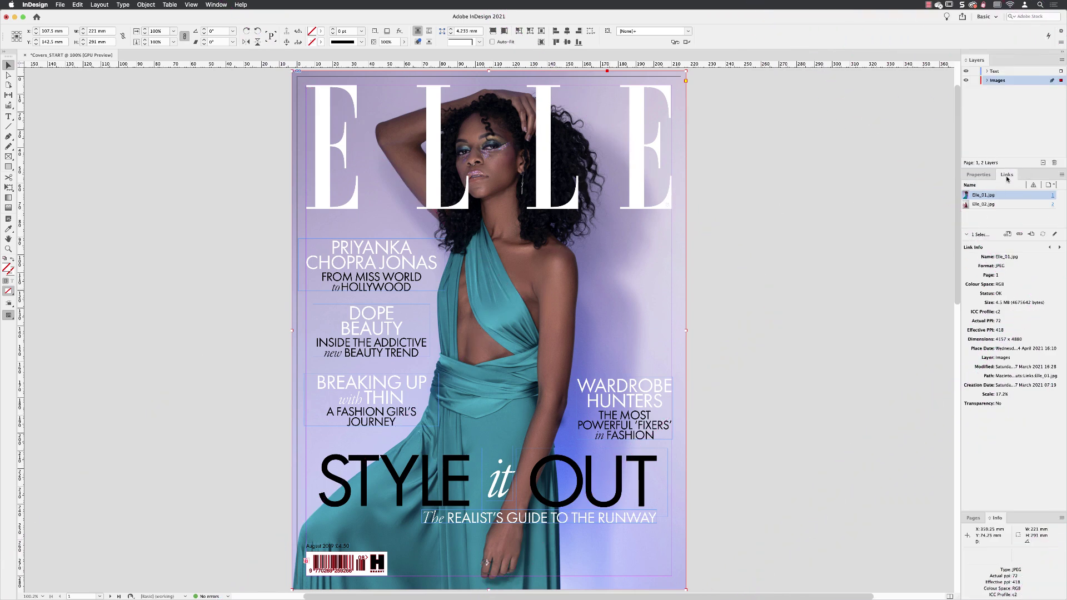
# In InDesign, relink the cover photo Elle_01.jpg to Elle_01.psd with import options showing only the Background layer
pyautogui.click(1019, 234)
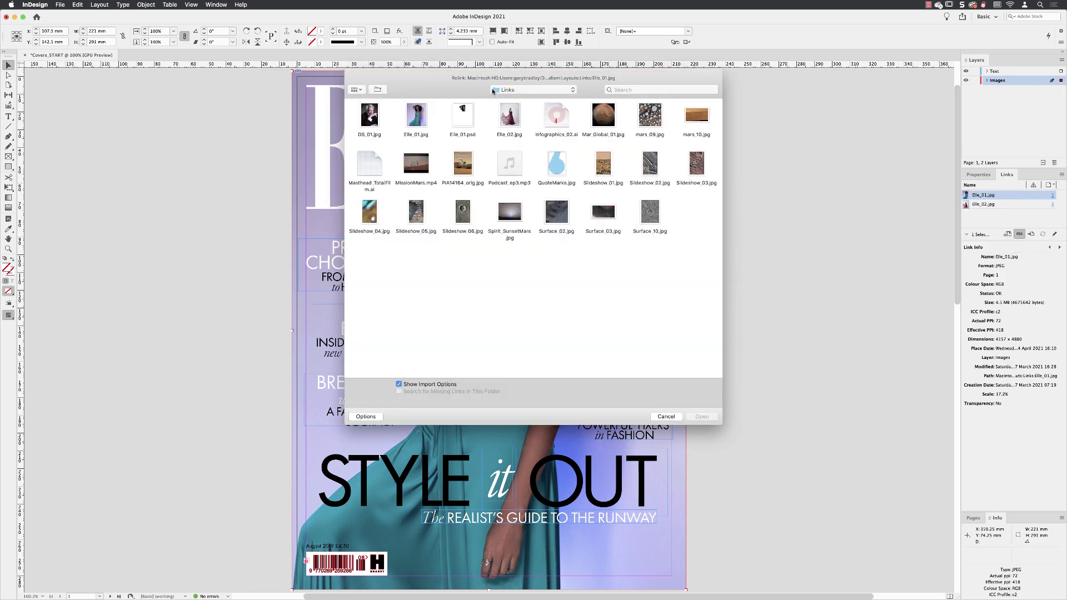
pyautogui.click(465, 121)
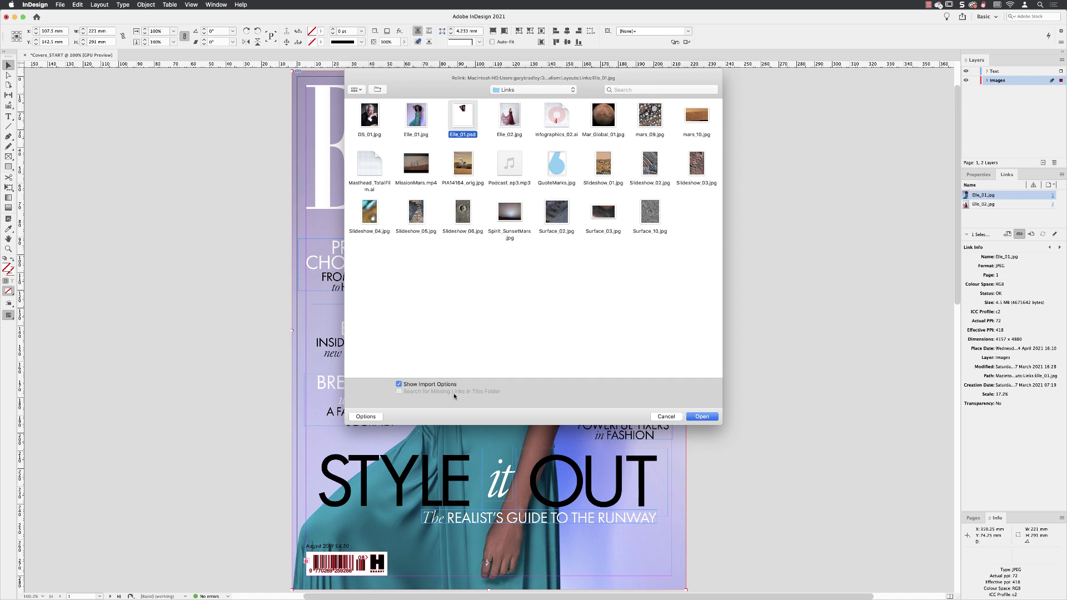
pyautogui.click(705, 419)
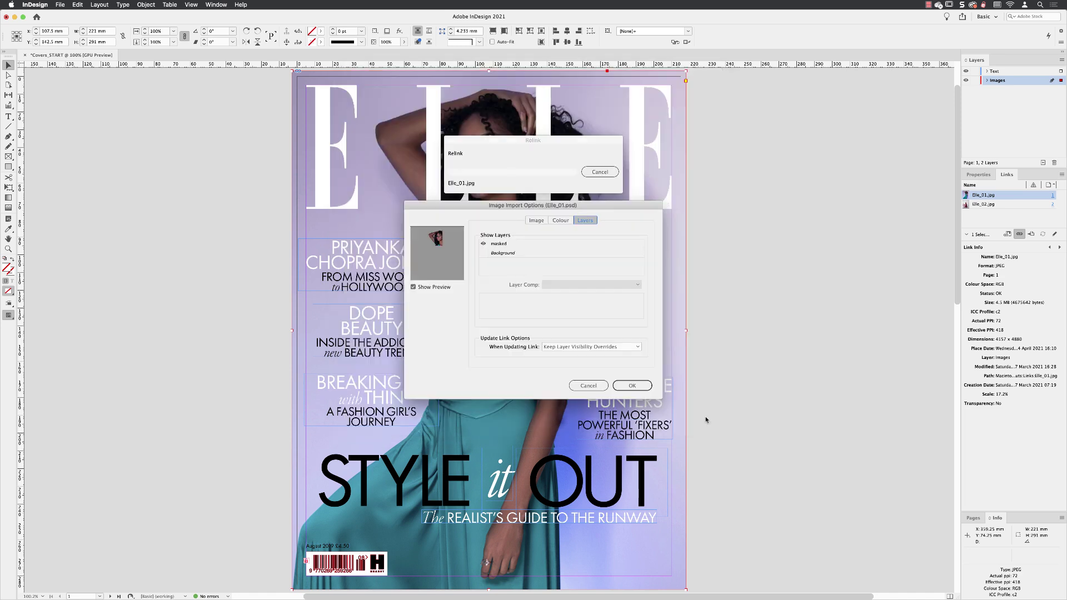
pyautogui.click(483, 245)
pyautogui.click(483, 254)
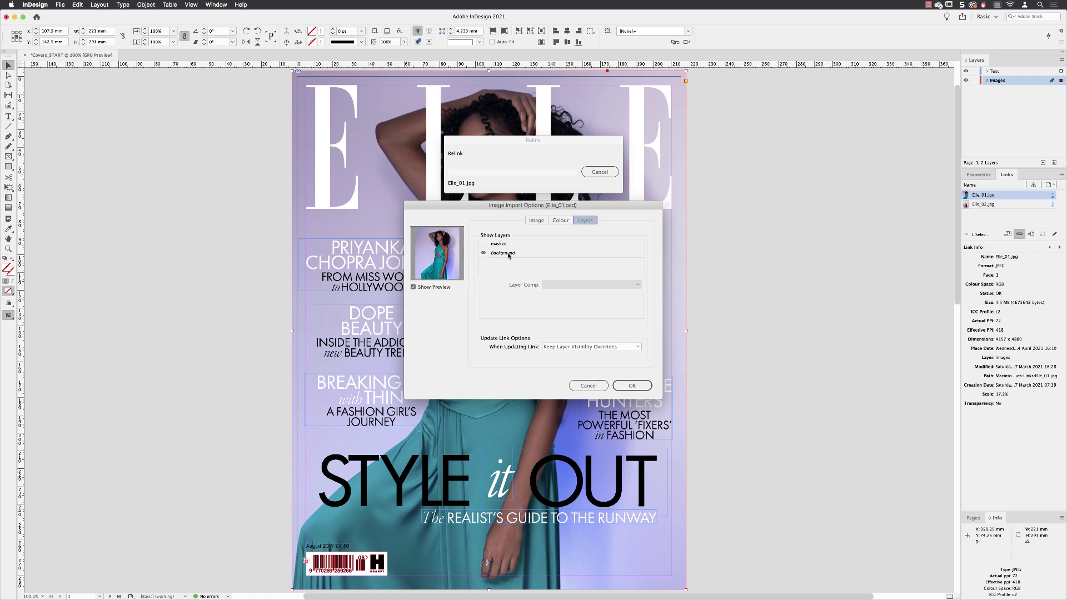
pyautogui.click(634, 386)
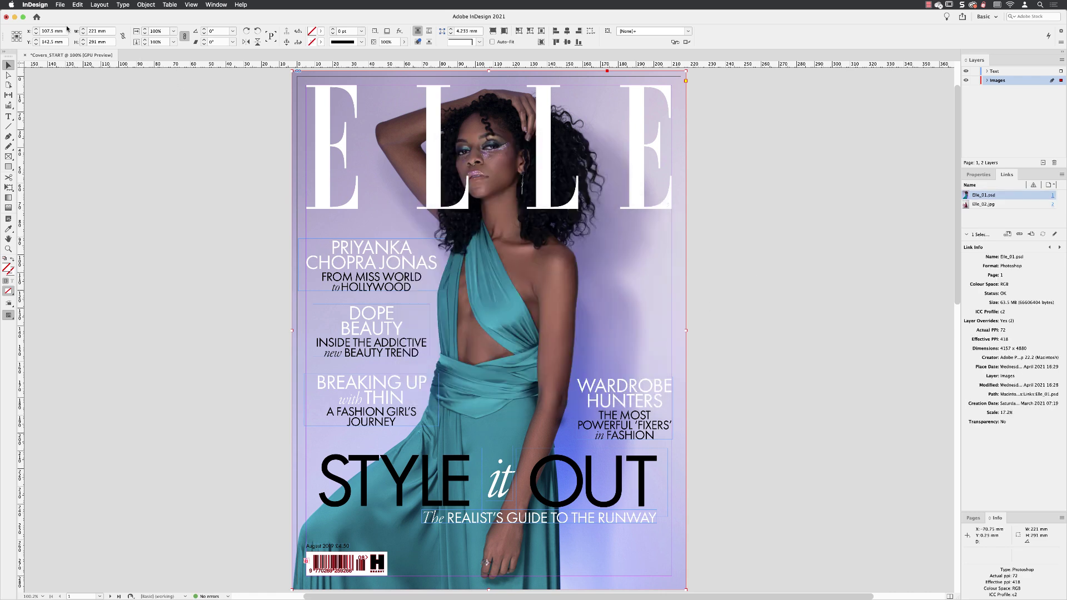
# Copy the cover photo, paste it in place over the masthead, and expand the Images layer to see the stacking order
pyautogui.click(78, 5)
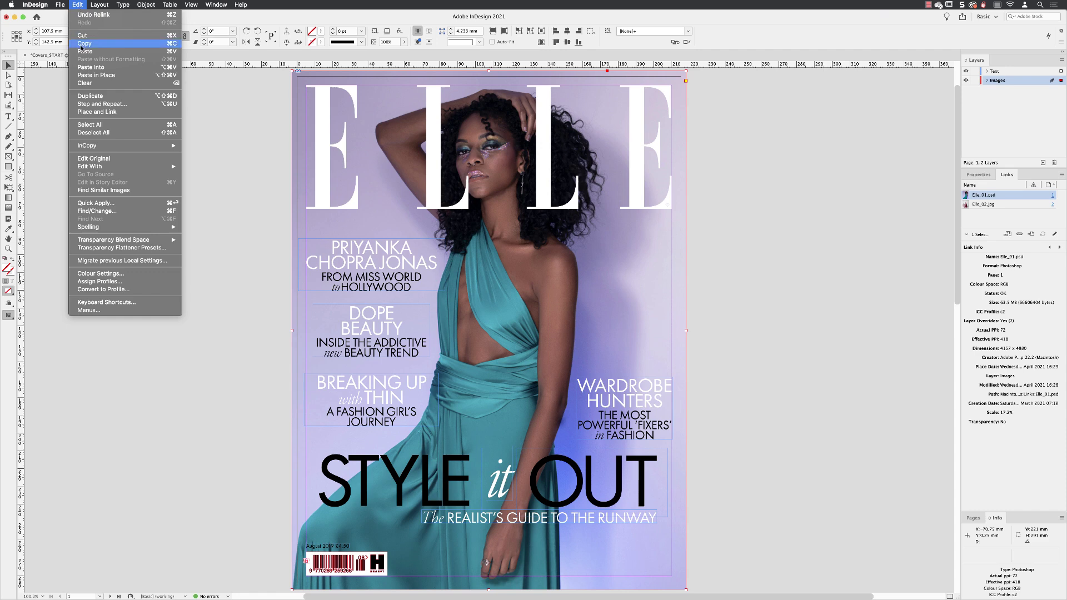
pyautogui.click(79, 6)
pyautogui.click(80, 7)
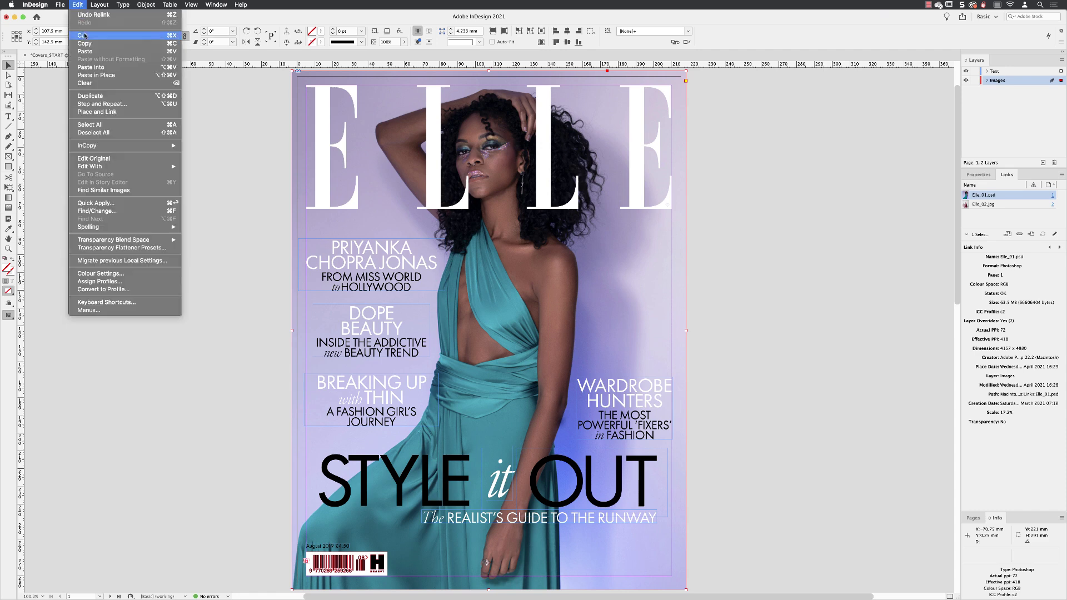
pyautogui.click(102, 76)
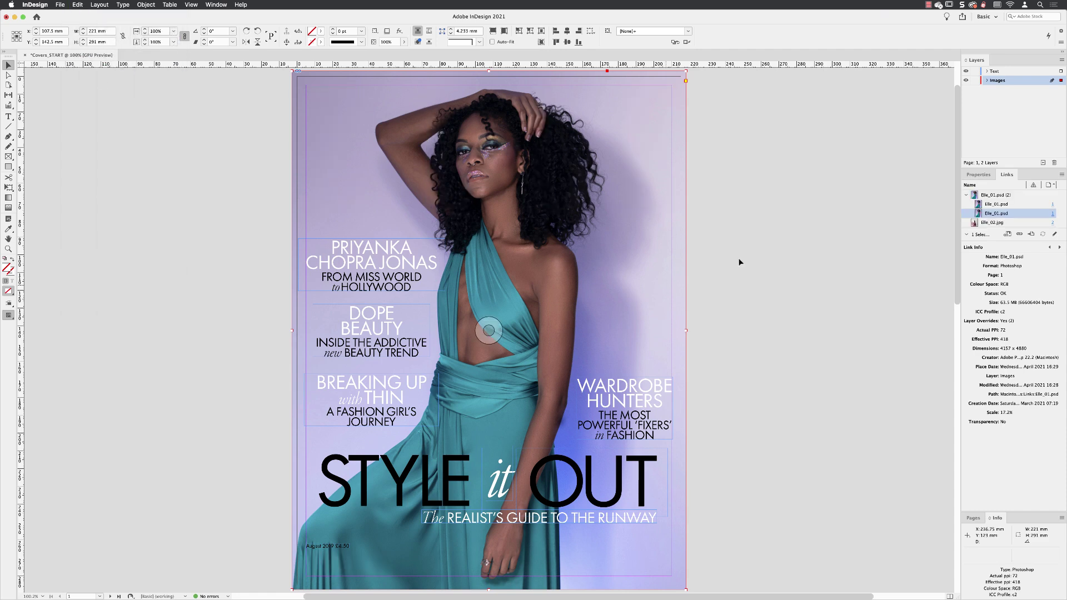
pyautogui.click(986, 81)
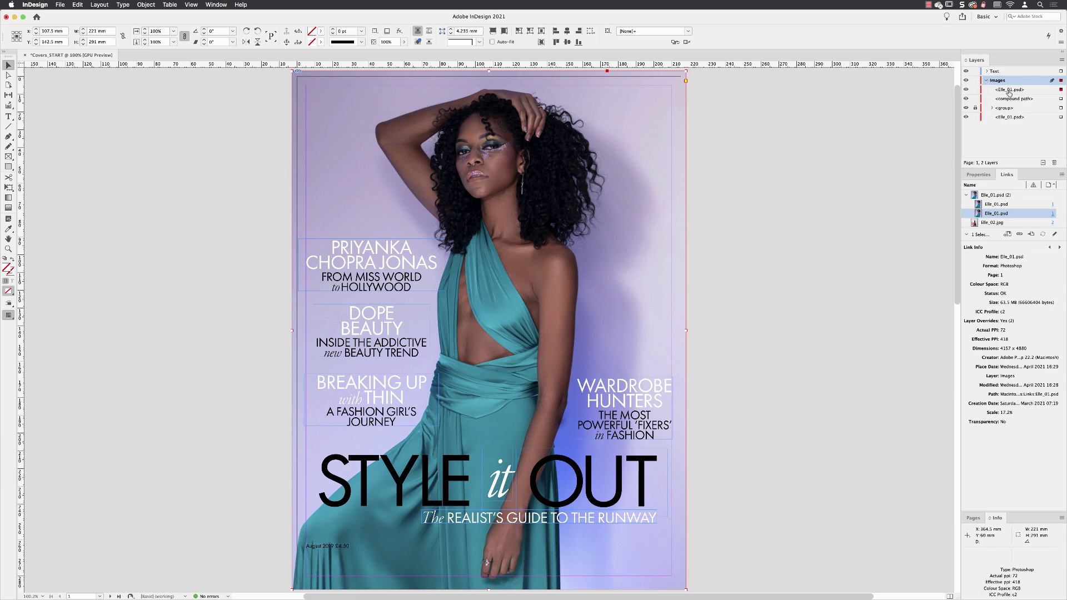
pyautogui.click(1043, 90)
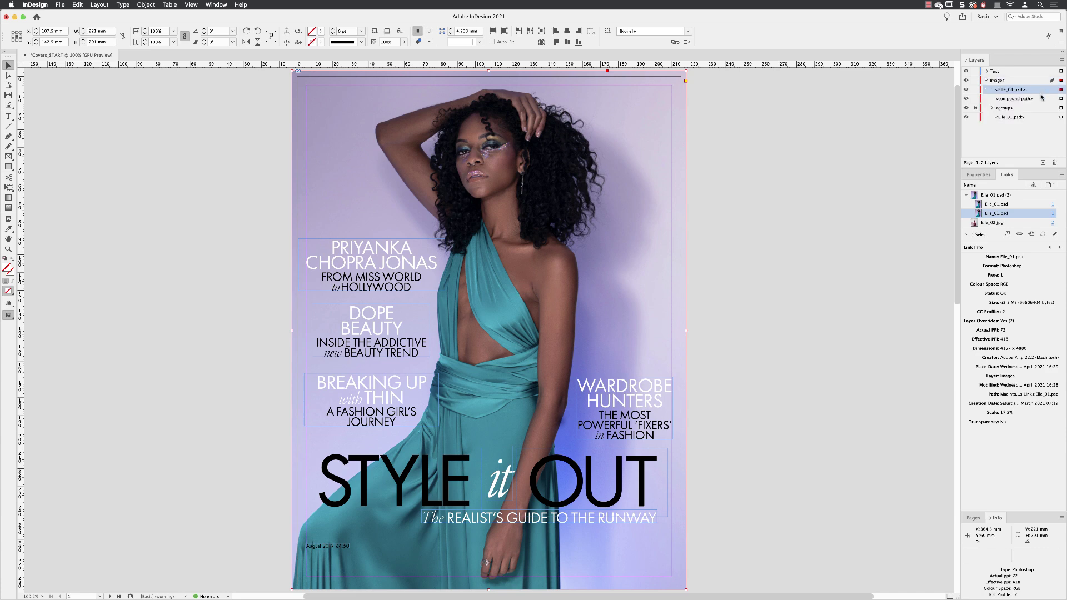
pyautogui.click(1024, 99)
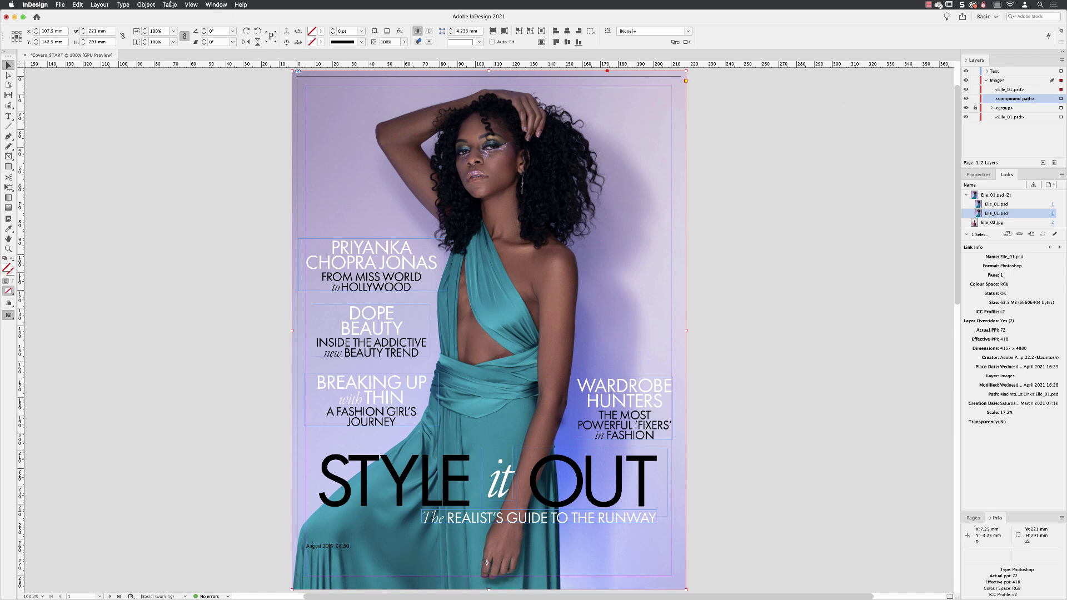
# Set the pasted photo's Object Layer Options to hide Background and show only the masked layer
pyautogui.click(146, 4)
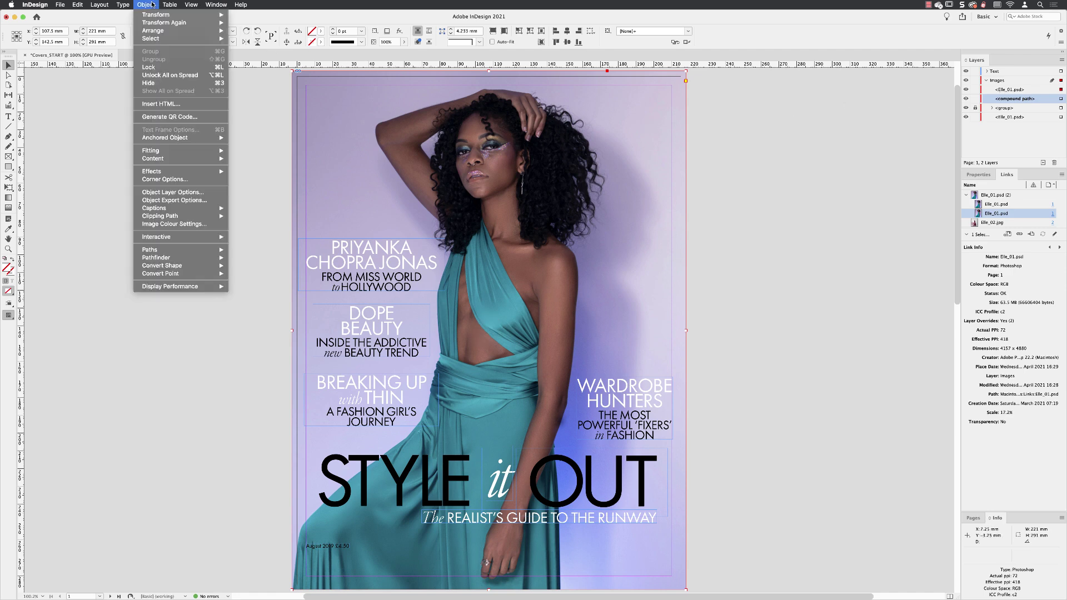
pyautogui.click(177, 191)
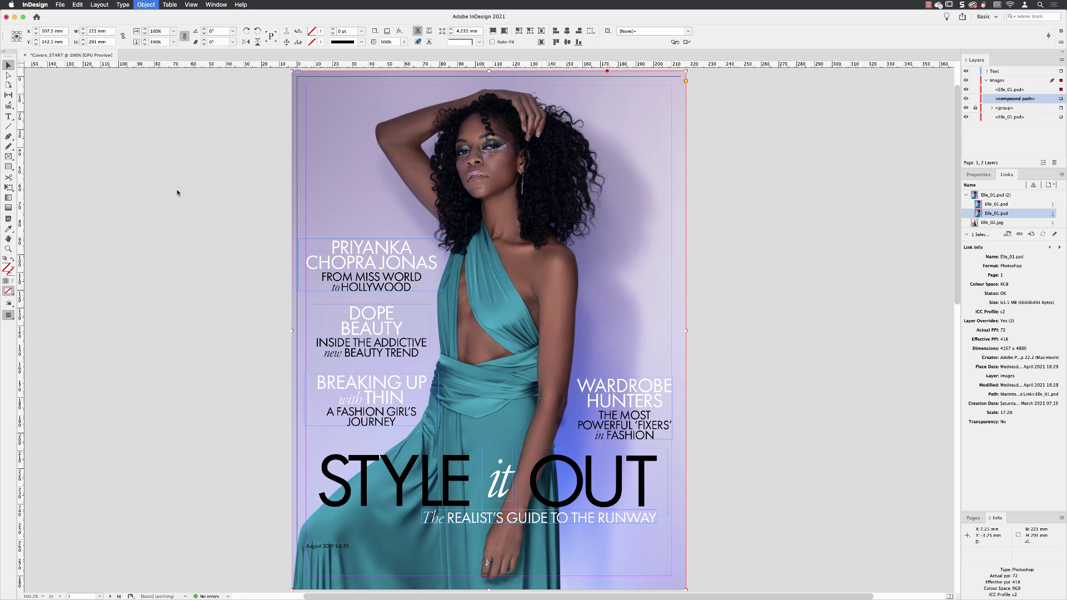
pyautogui.click(410, 252)
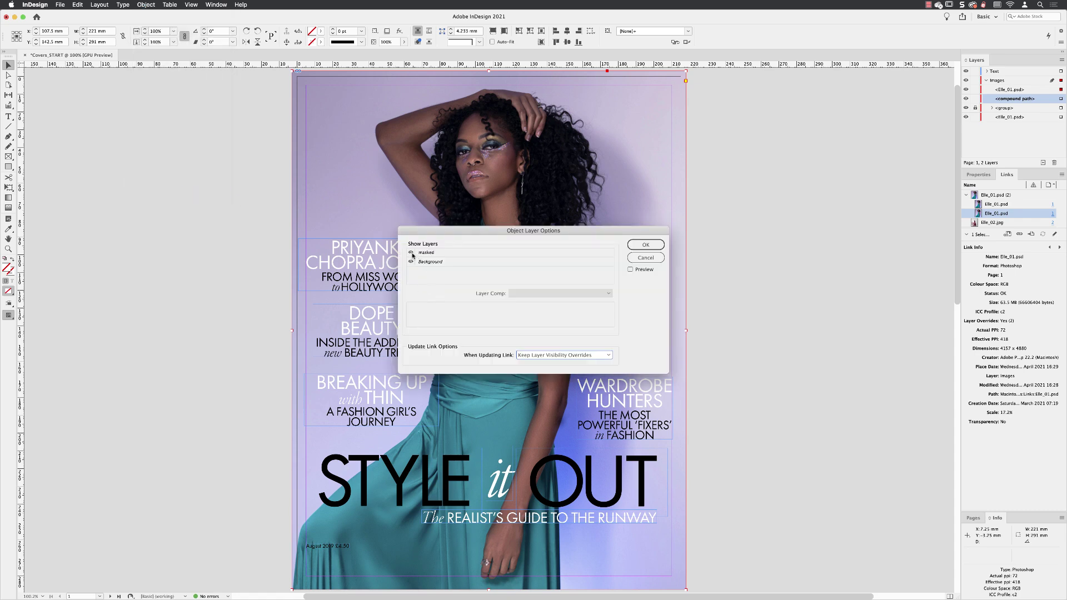
pyautogui.click(410, 262)
pyautogui.click(655, 248)
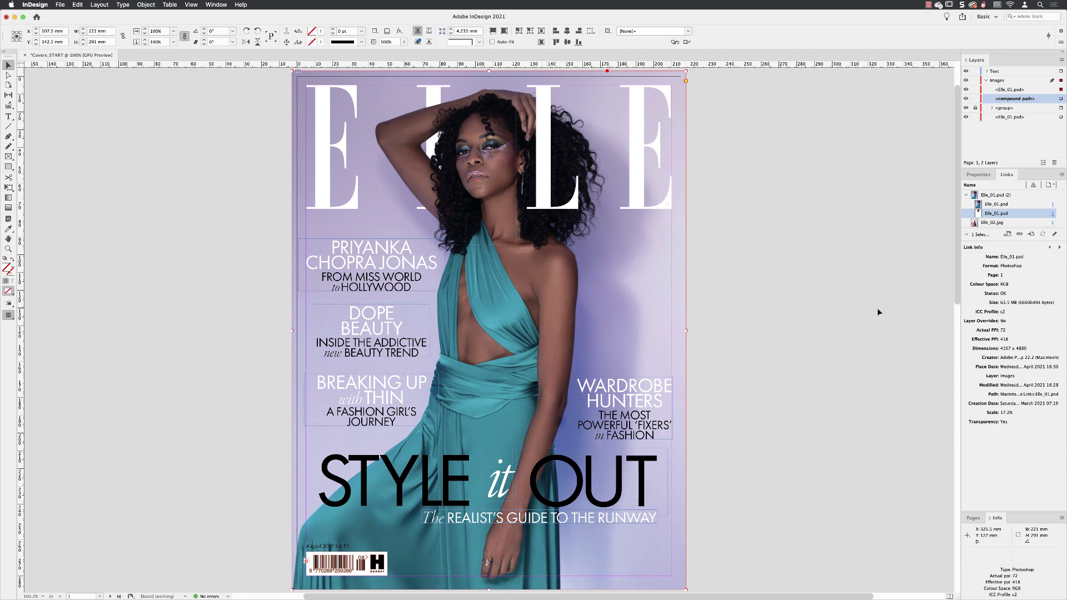
# In Photoshop, soften the mask's straight right and bottom edges with straight black strokes of a smaller soft round brush
pyautogui.press('z')
pyautogui.moveTo(499, 192); pyautogui.dragTo(605, 310)
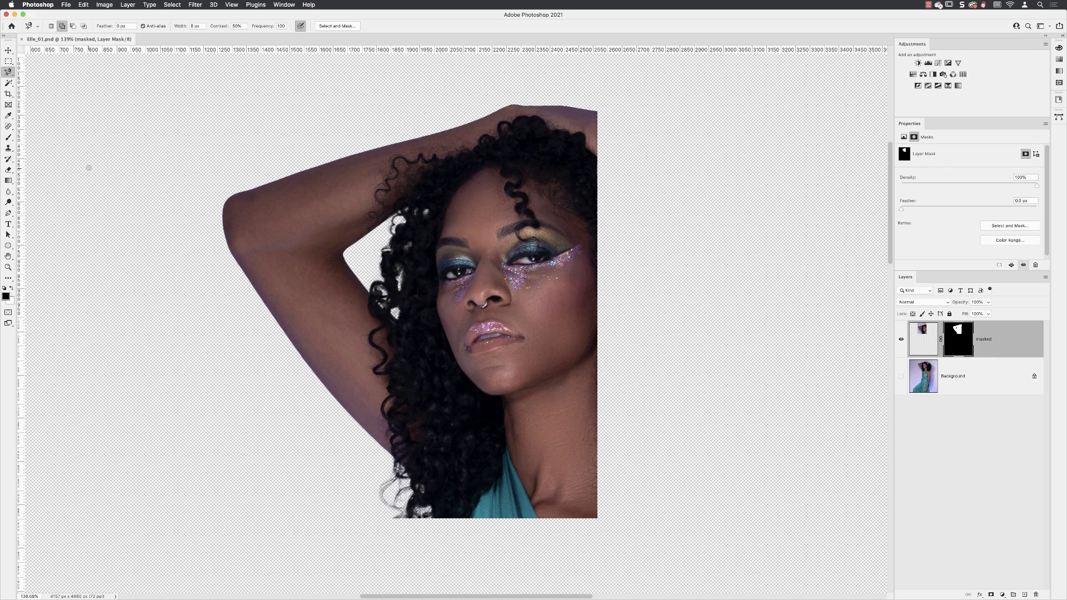
pyautogui.press('b')
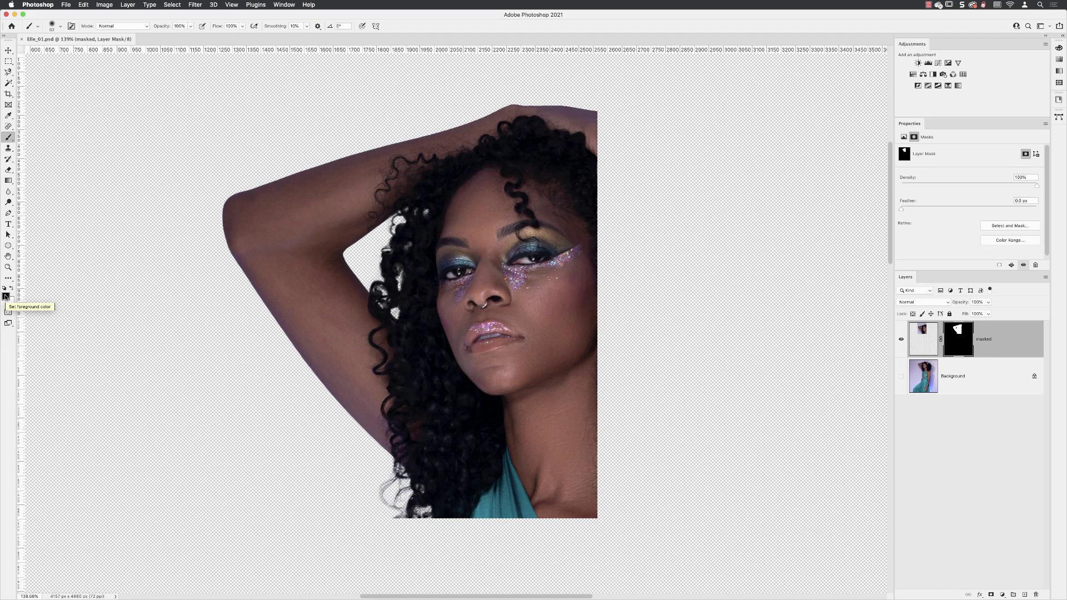
pyautogui.click(60, 26)
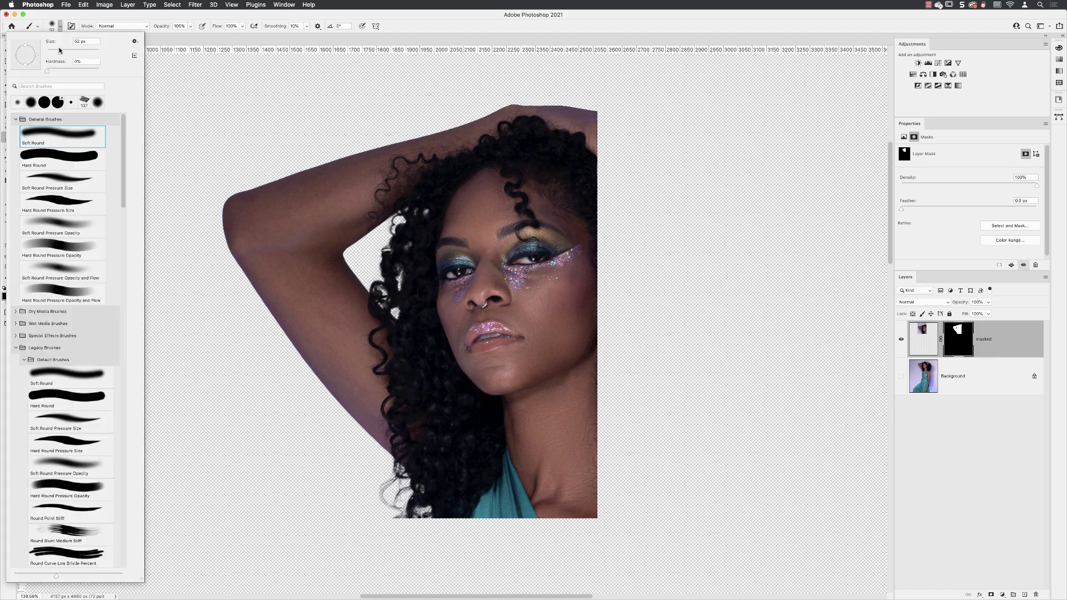
pyautogui.moveTo(60, 52); pyautogui.dragTo(53, 54)
pyautogui.press('Return')
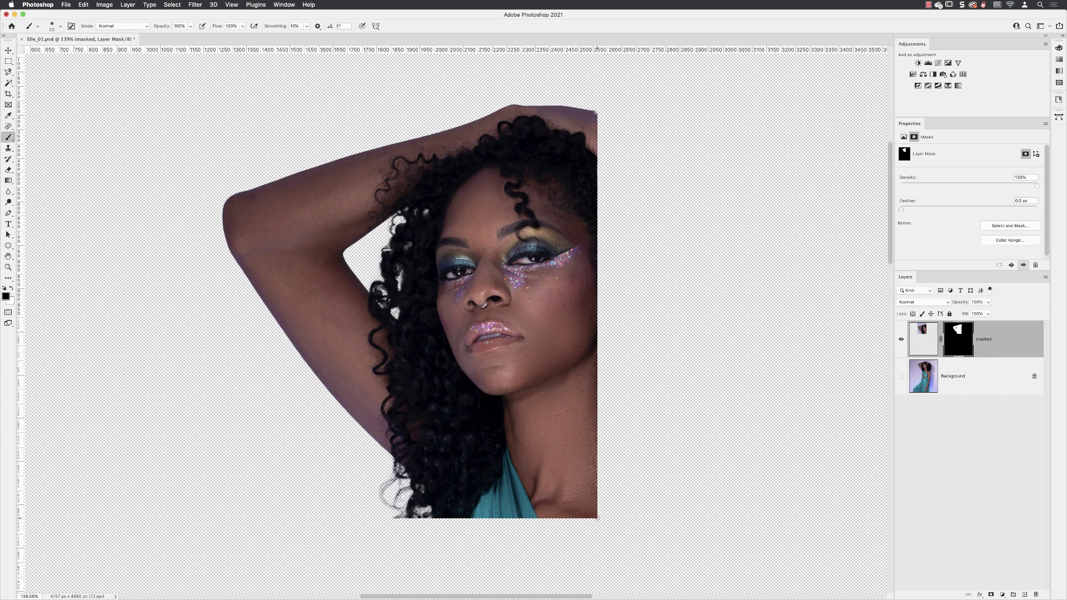
pyautogui.keyDown('shift'); pyautogui.click(597, 518); pyautogui.keyUp('shift')
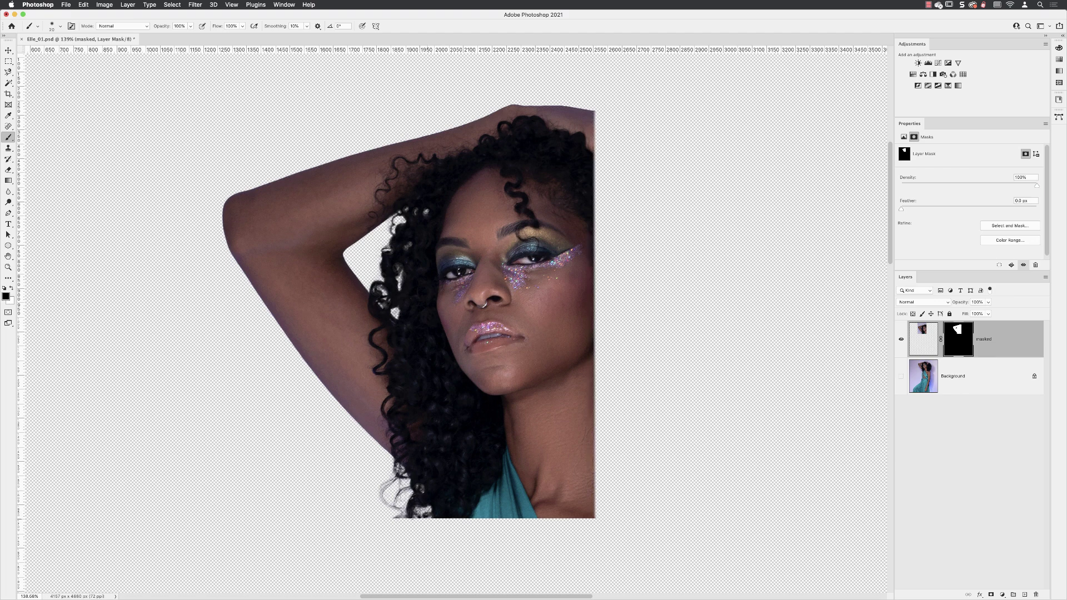
pyautogui.keyDown('shift'); pyautogui.click(391, 519); pyautogui.keyUp('shift')
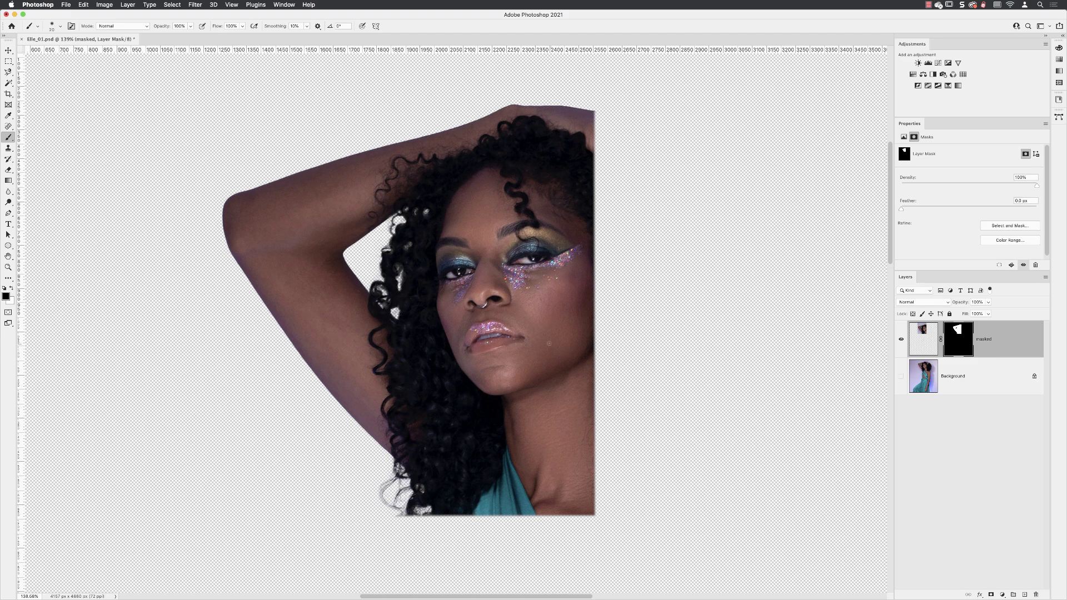
# Save the edited Elle_01.psd and update both of its links in the InDesign cover
pyautogui.click(64, 4)
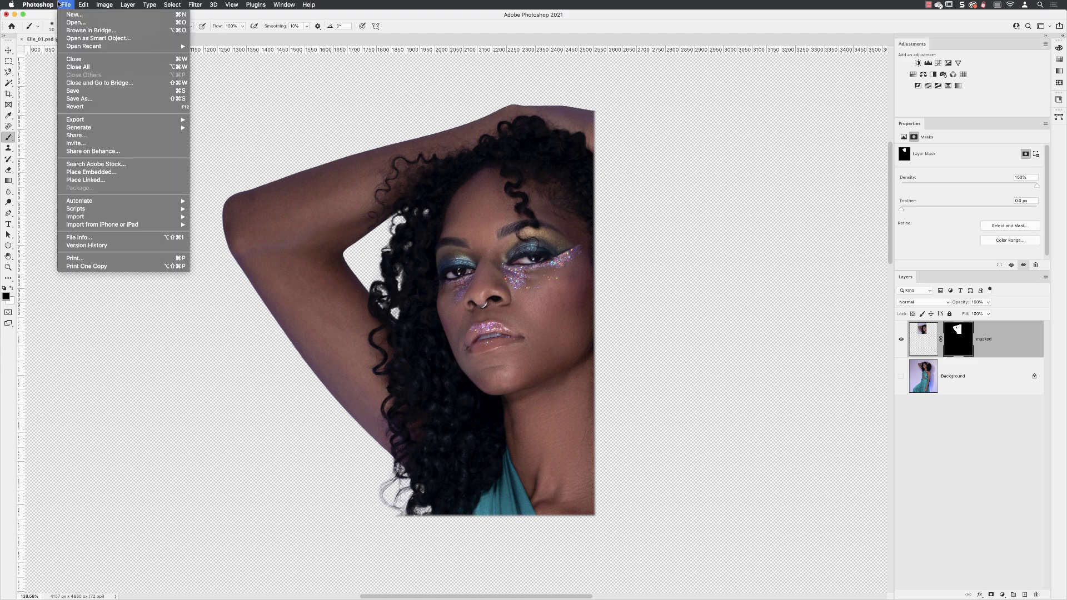
pyautogui.click(78, 90)
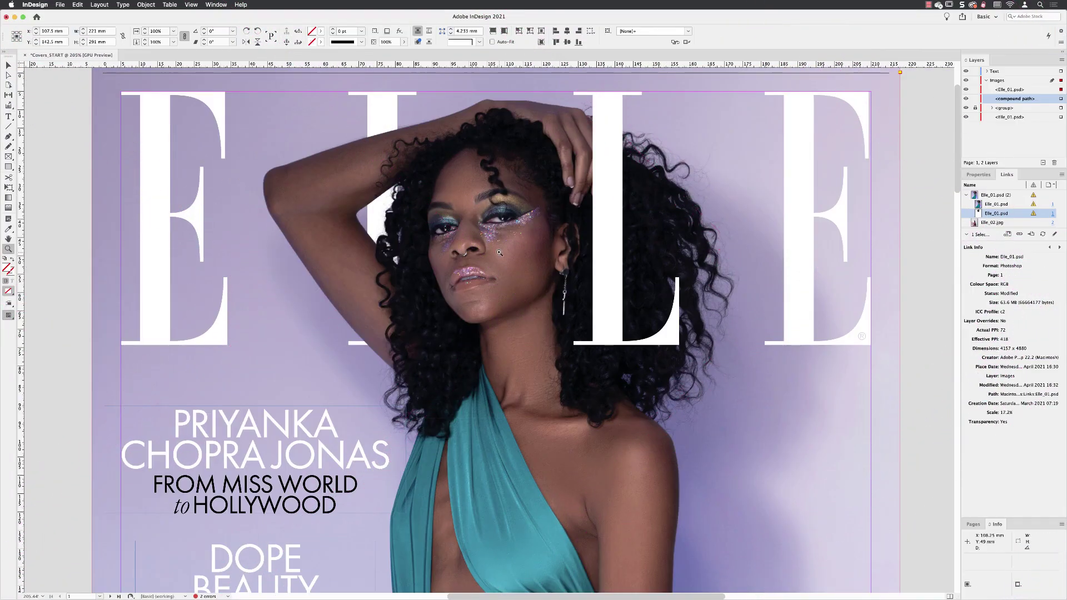
pyautogui.click(1032, 197)
pyautogui.click(1033, 195)
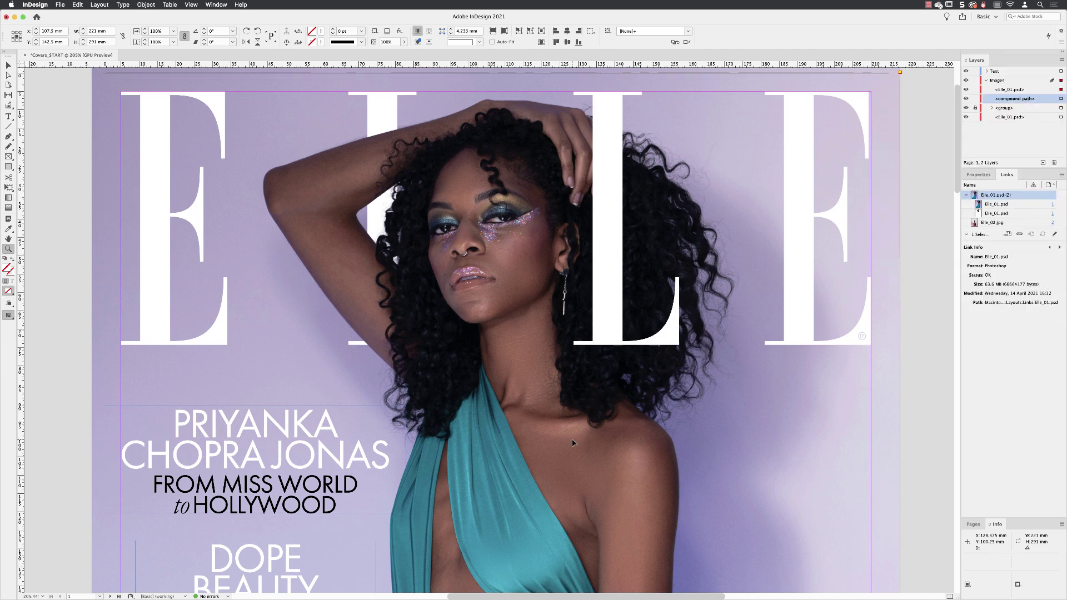
# Return the cover to 100% view, deselect everything, and view it in Presentation mode
pyautogui.press('super+1')
pyautogui.press('v')
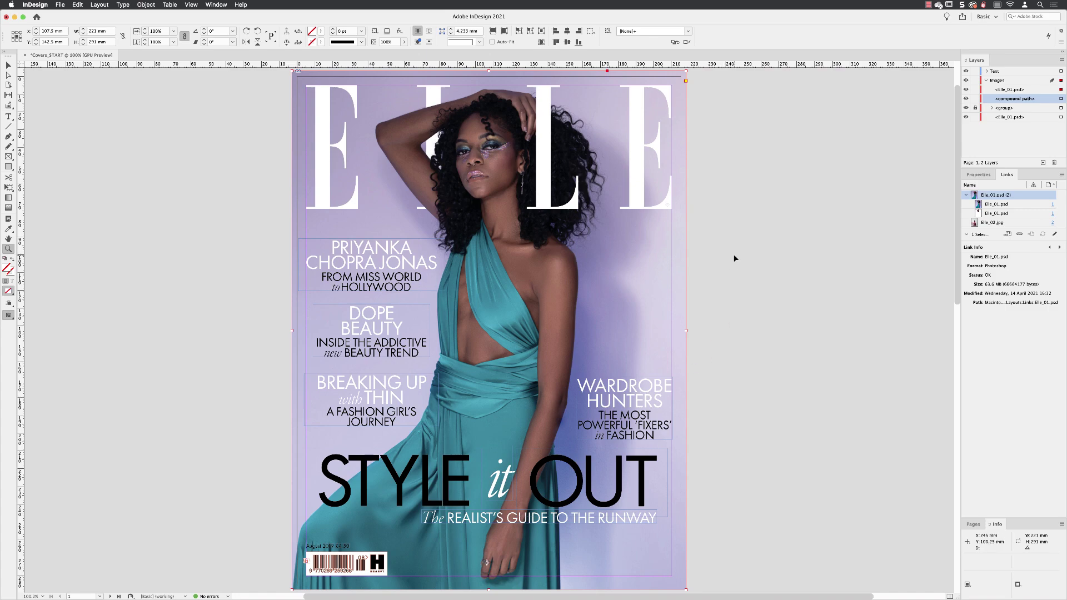
pyautogui.click(735, 258)
pyautogui.hotkey('shift', 'w')
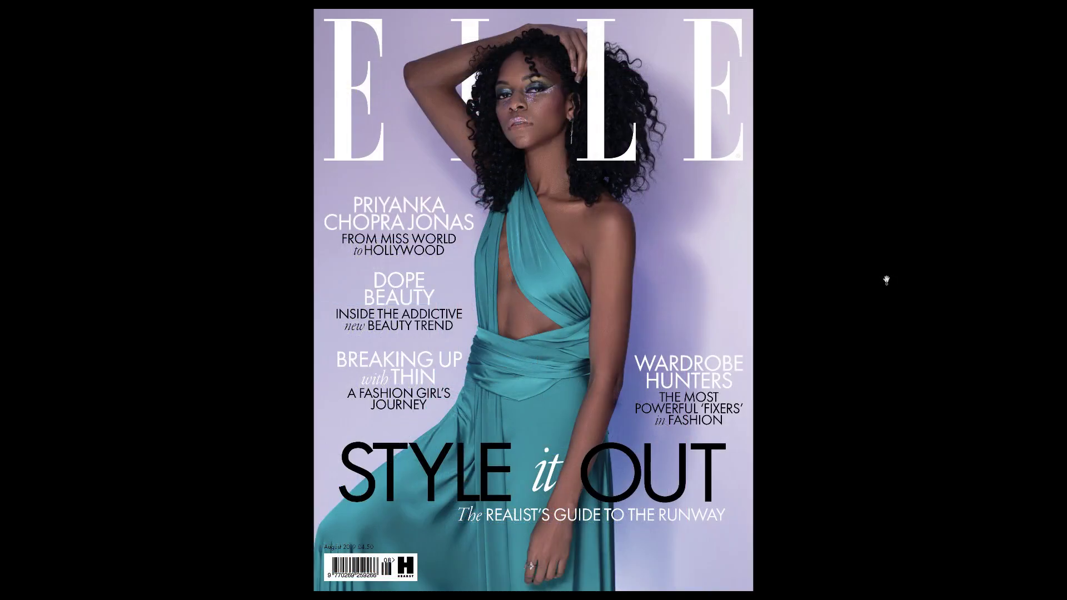